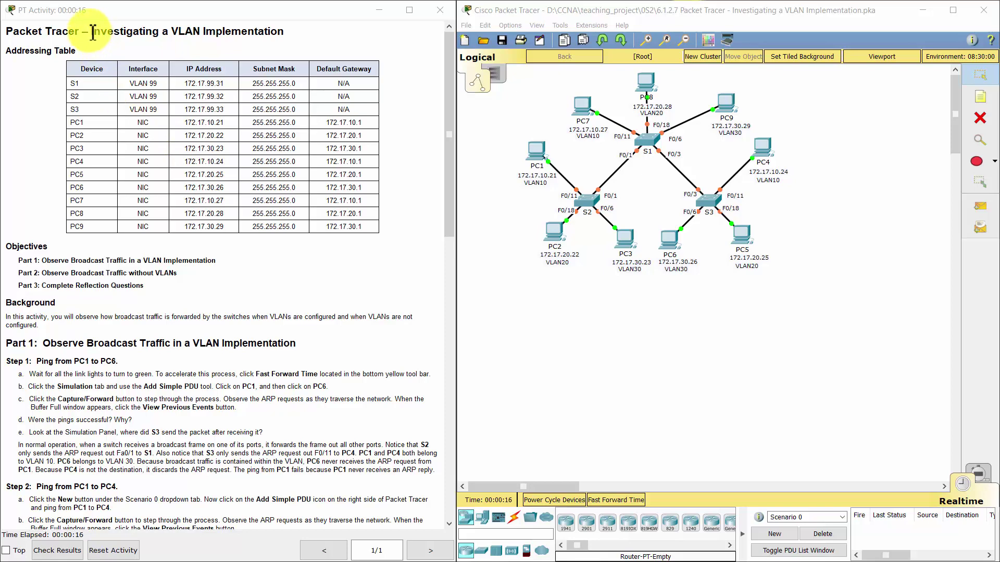
- Read the activity's title, background and the Part 1, Step 1 instructions for pinging from PC1 to PC6
drag(83, 28, 298, 28)
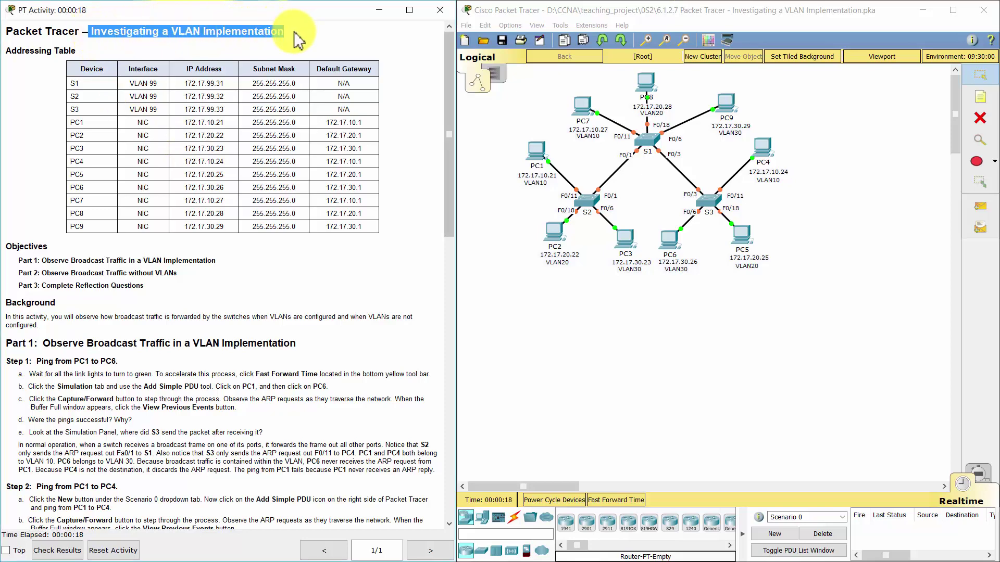
click(298, 32)
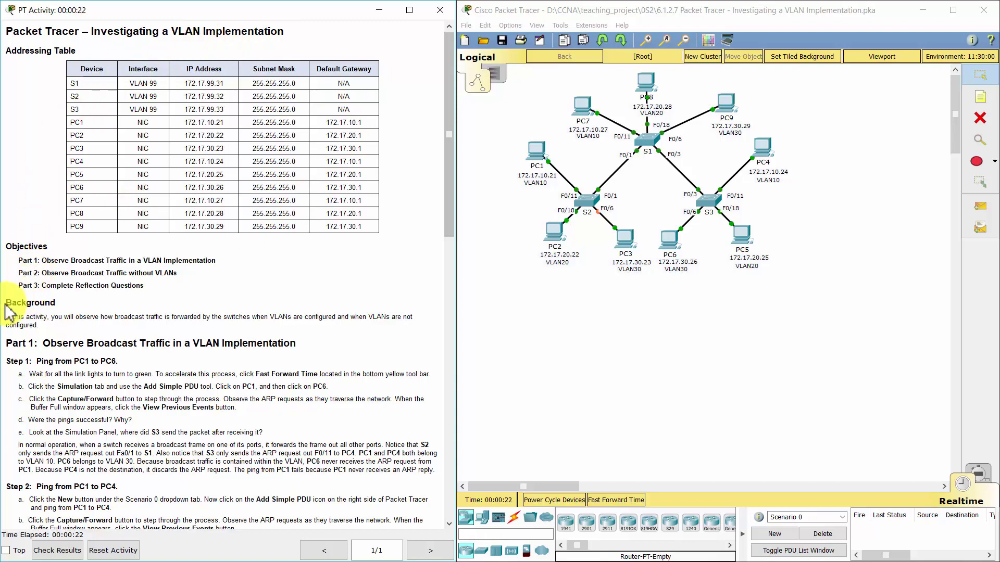
drag(4, 303, 68, 307)
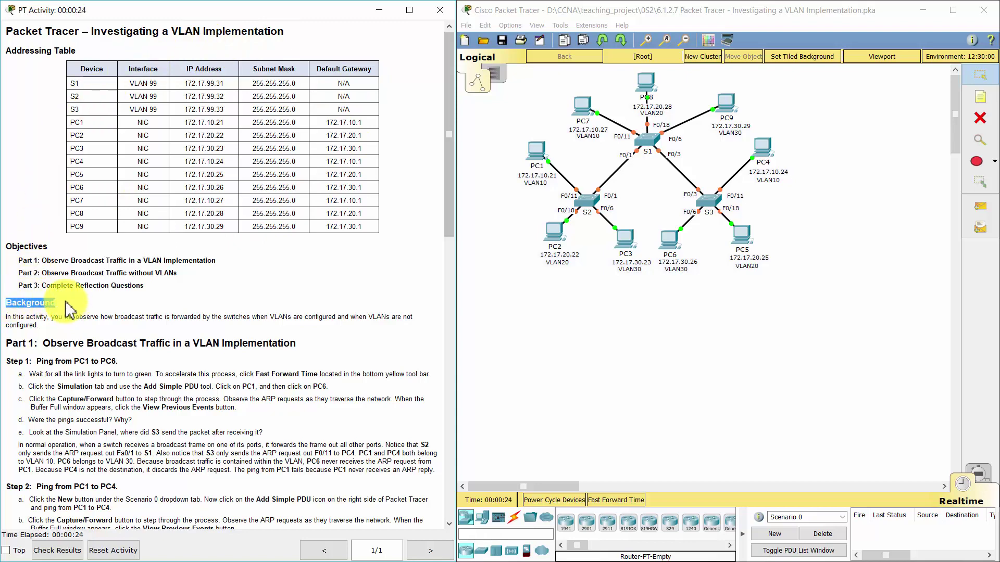
click(70, 312)
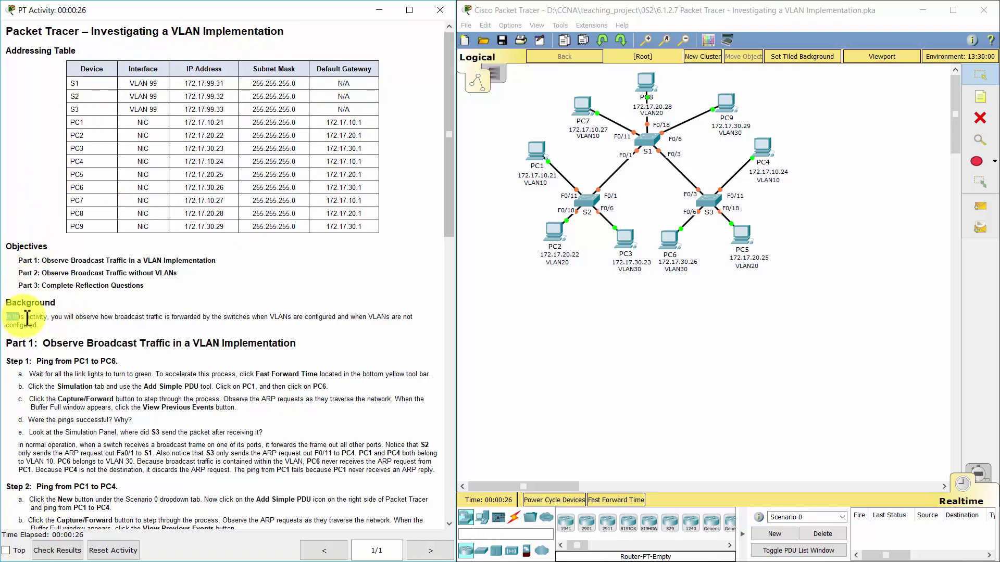
triple_click(52, 324)
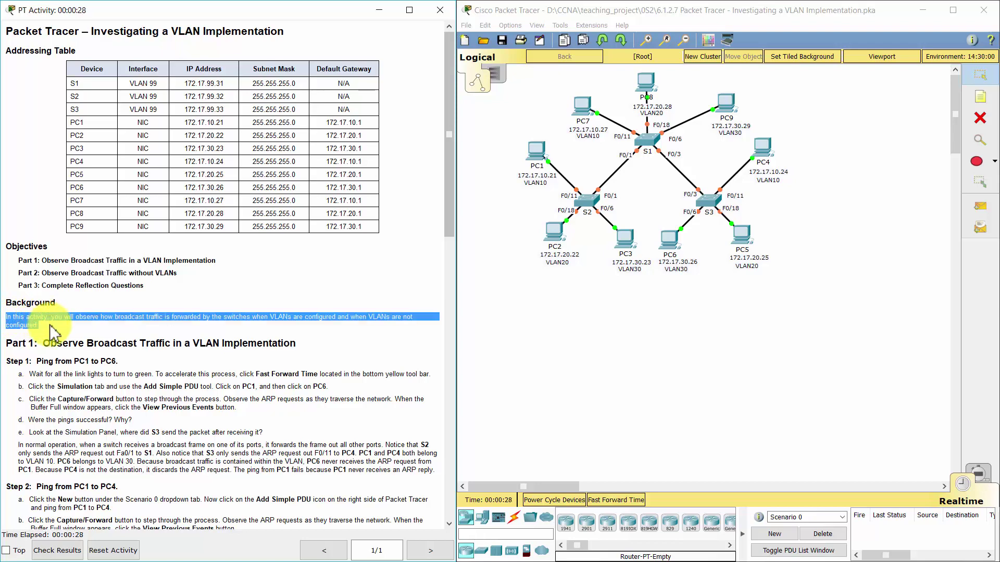
click(52, 334)
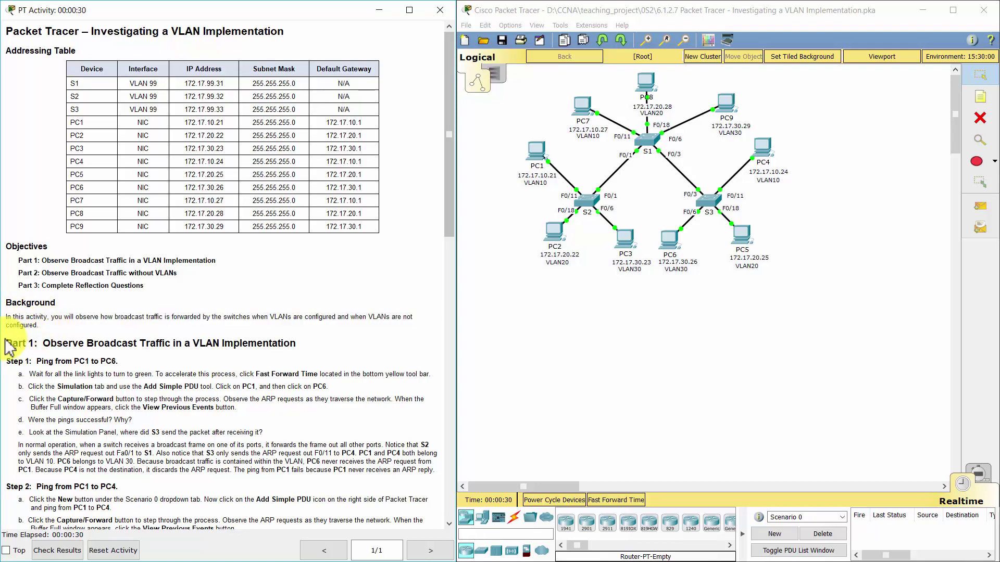
drag(6, 343, 311, 340)
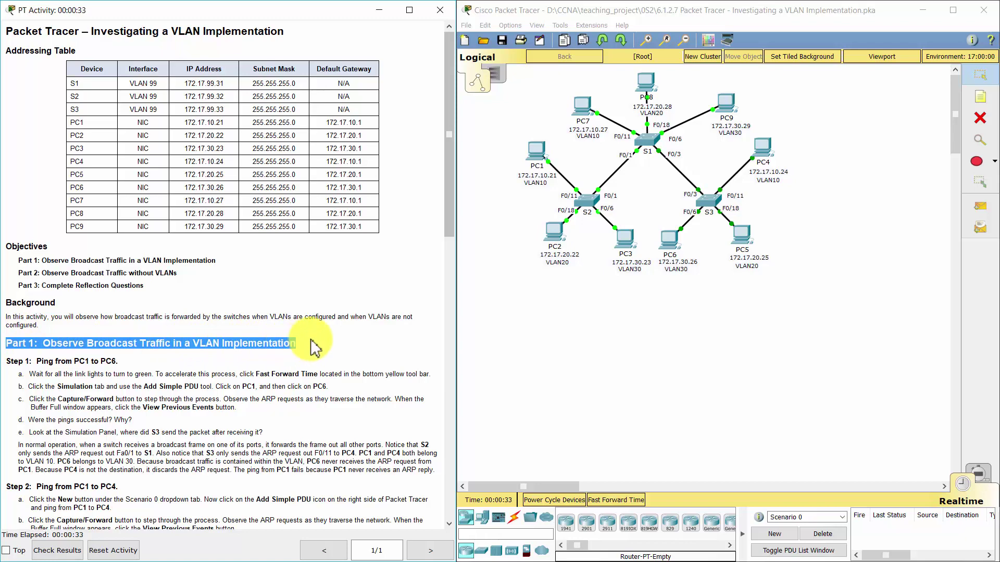
click(315, 347)
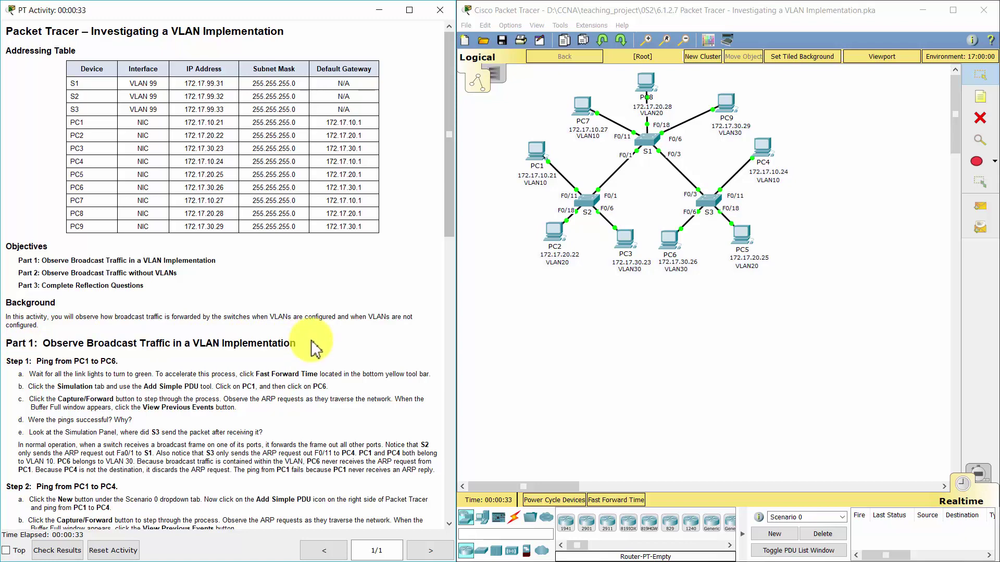
drag(7, 362, 129, 370)
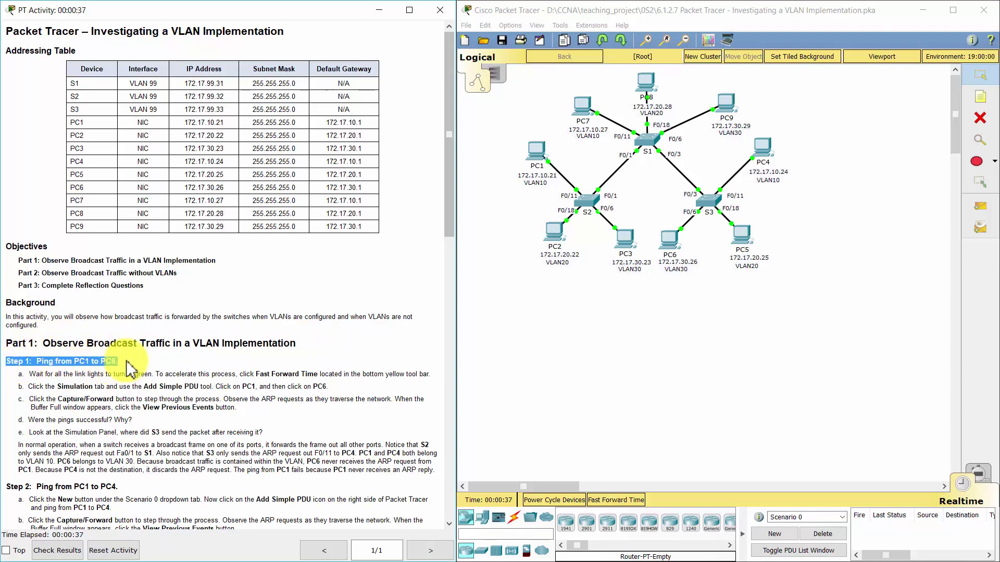
click(129, 370)
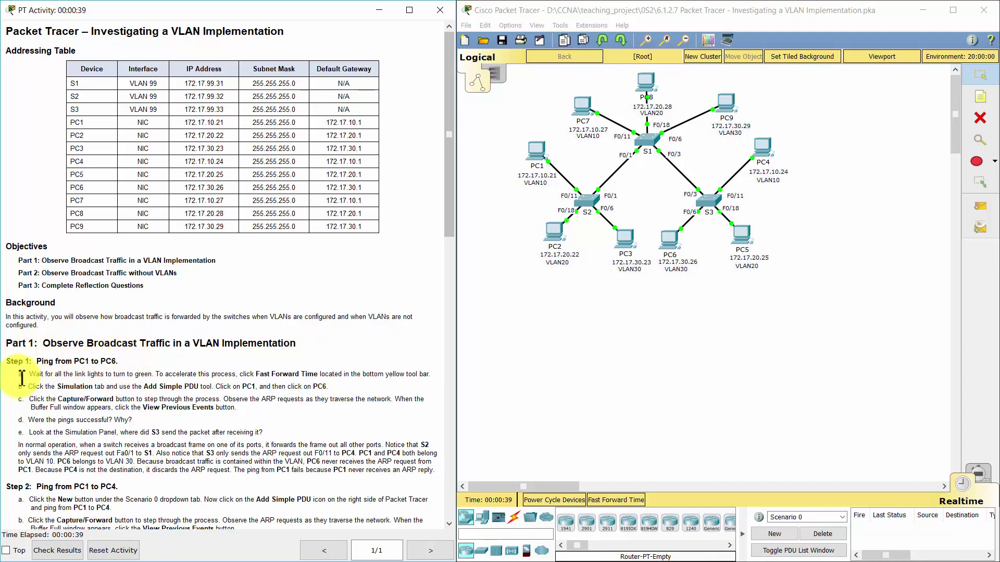
drag(18, 374, 158, 375)
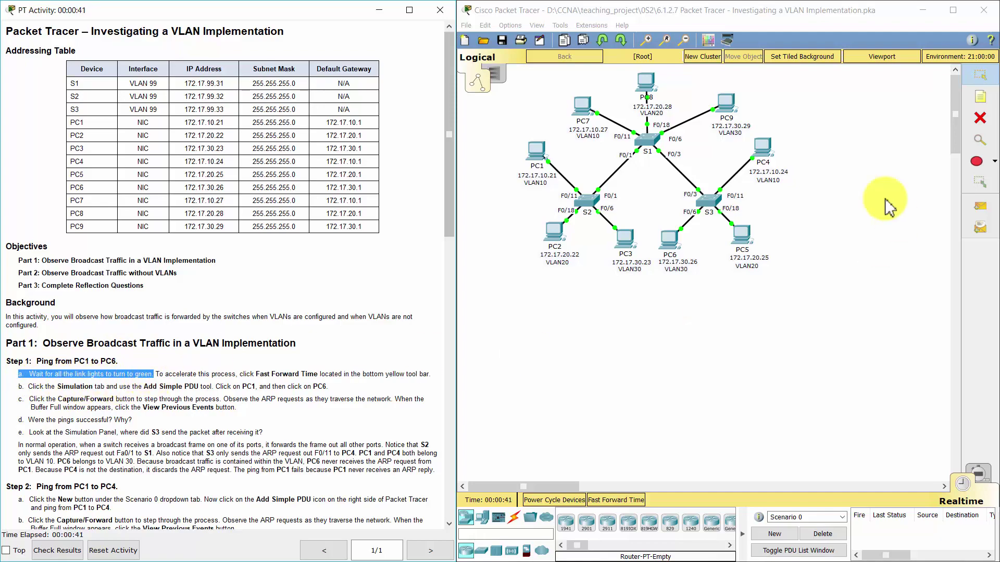
- Switch to Simulation mode and add a simple PDU from PC1 to PC6
key(shift+s)
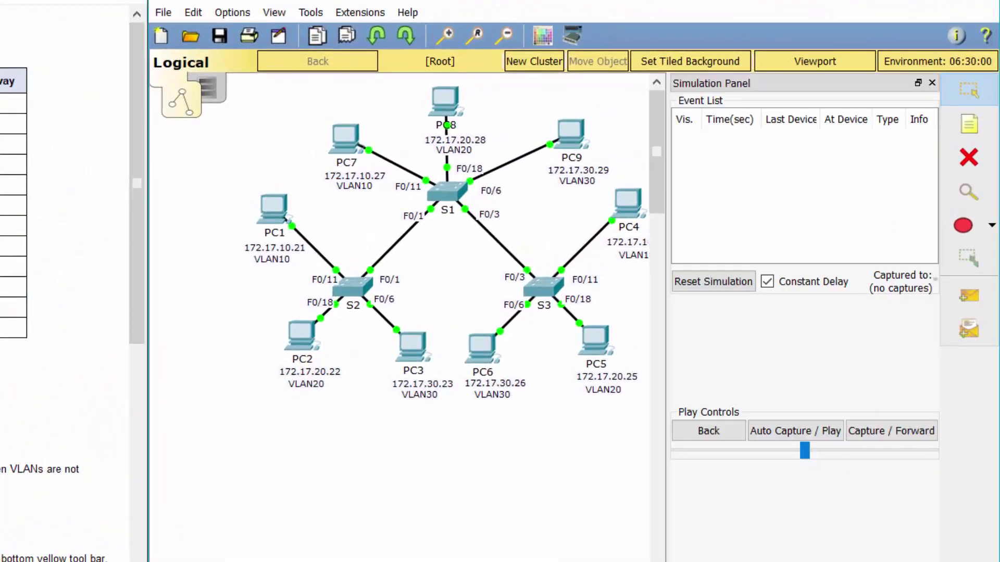
click(986, 276)
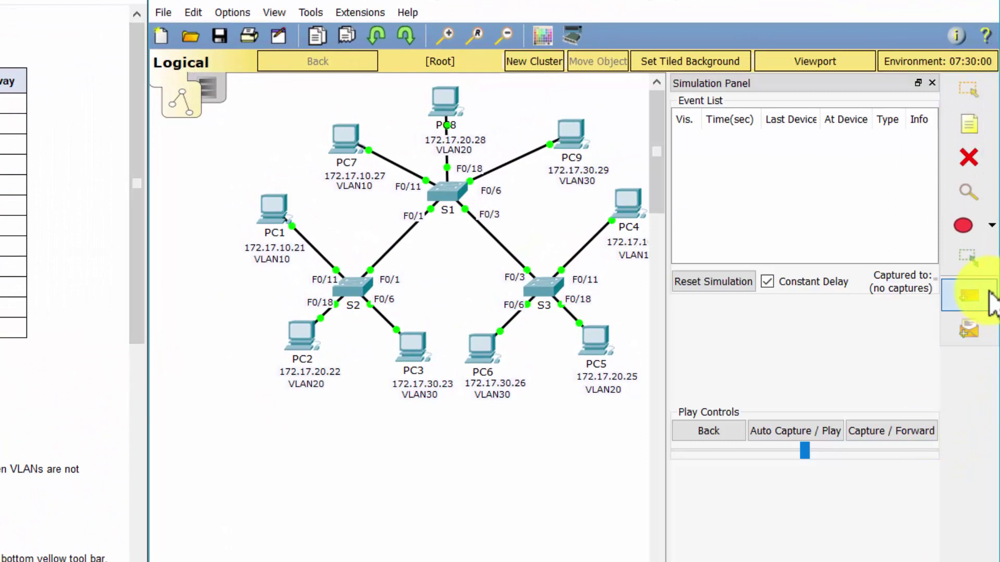
click(269, 220)
- Step the simulation forward through the events of the PC1 to PC6 ping, following the ARP request across the switches
click(893, 430)
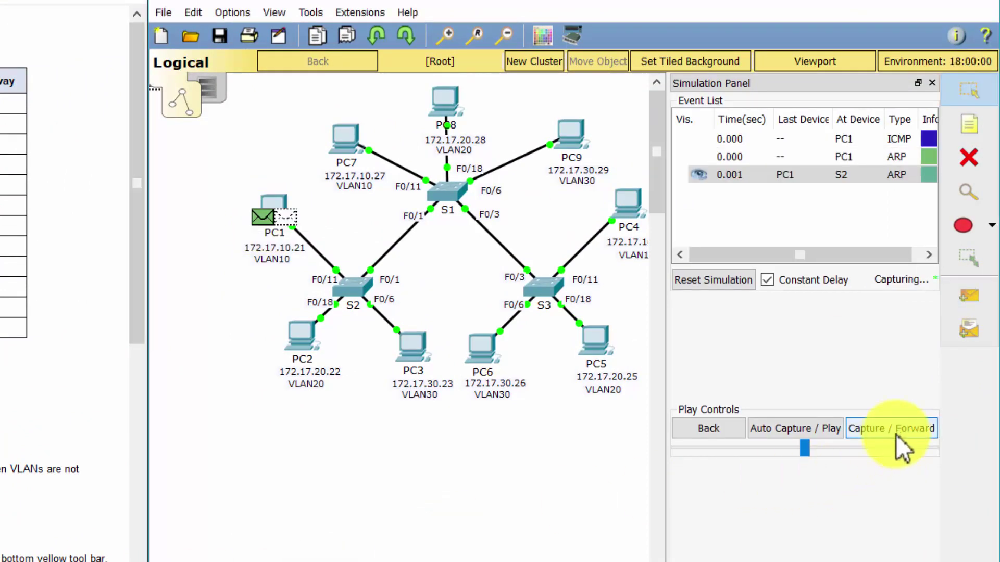
click(895, 430)
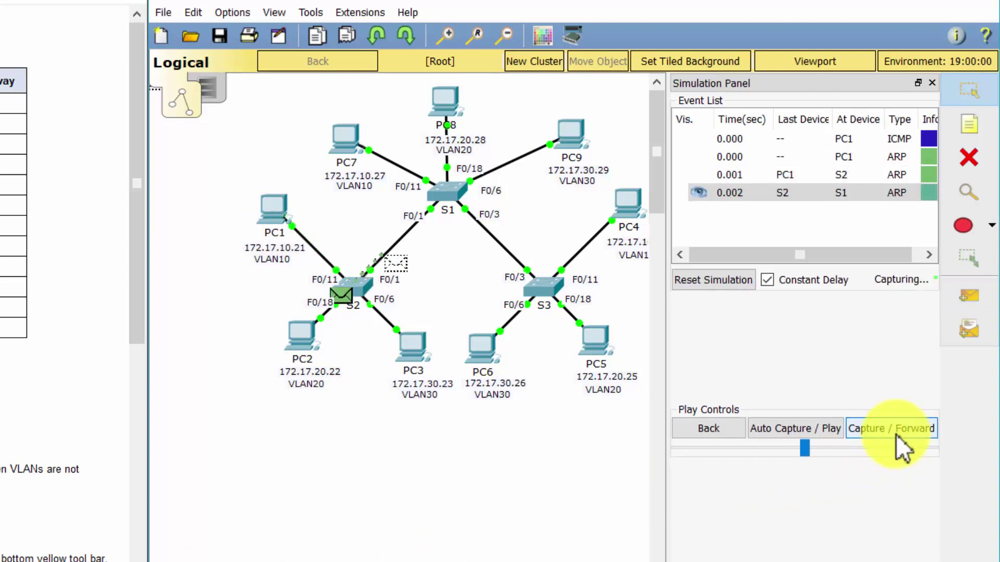
click(901, 431)
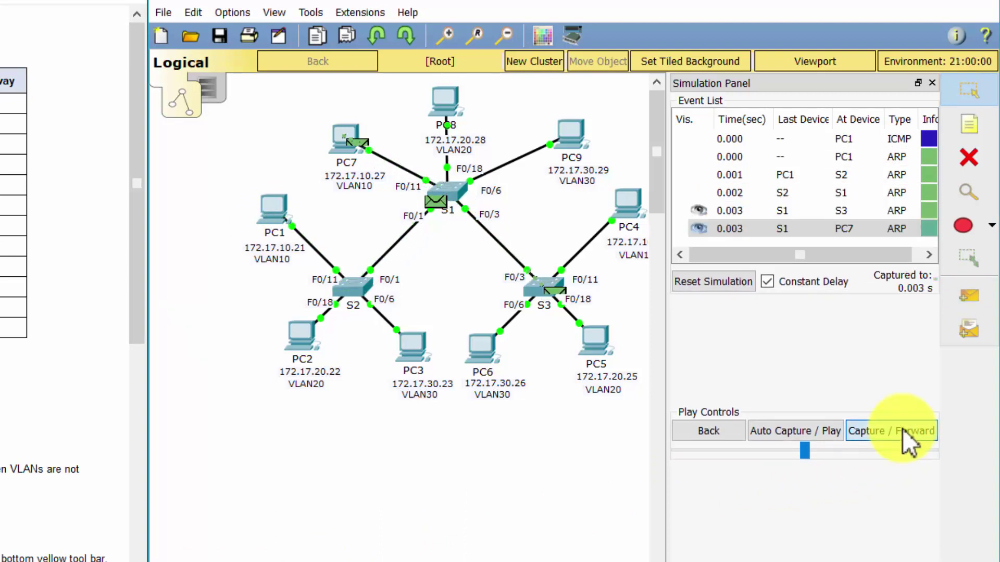
click(902, 429)
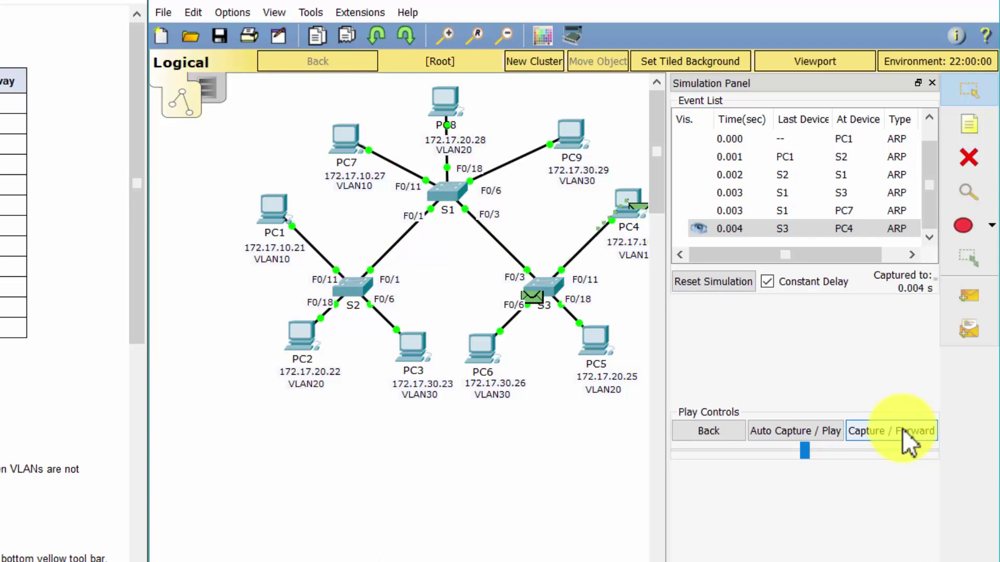
click(902, 429)
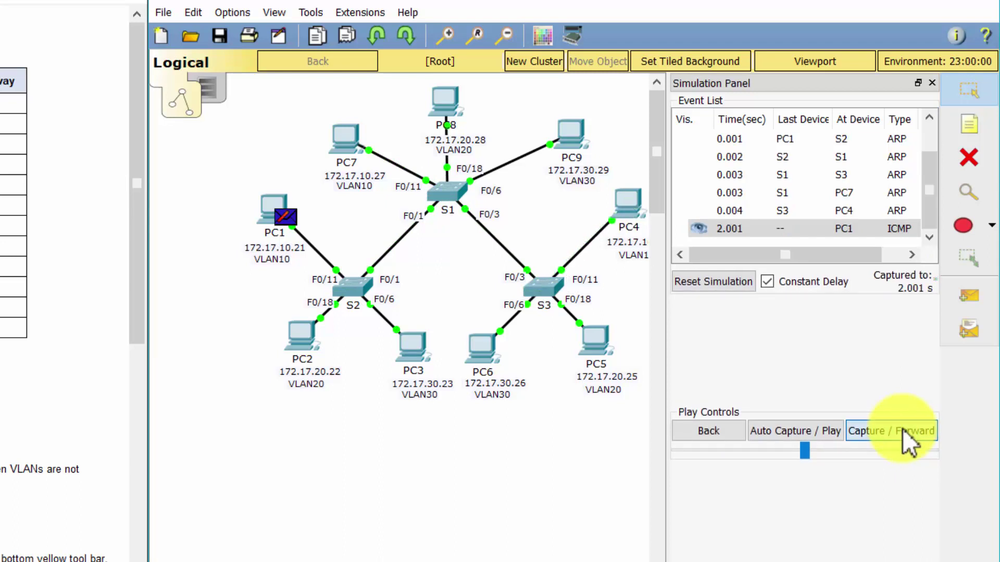
click(902, 429)
click(683, 454)
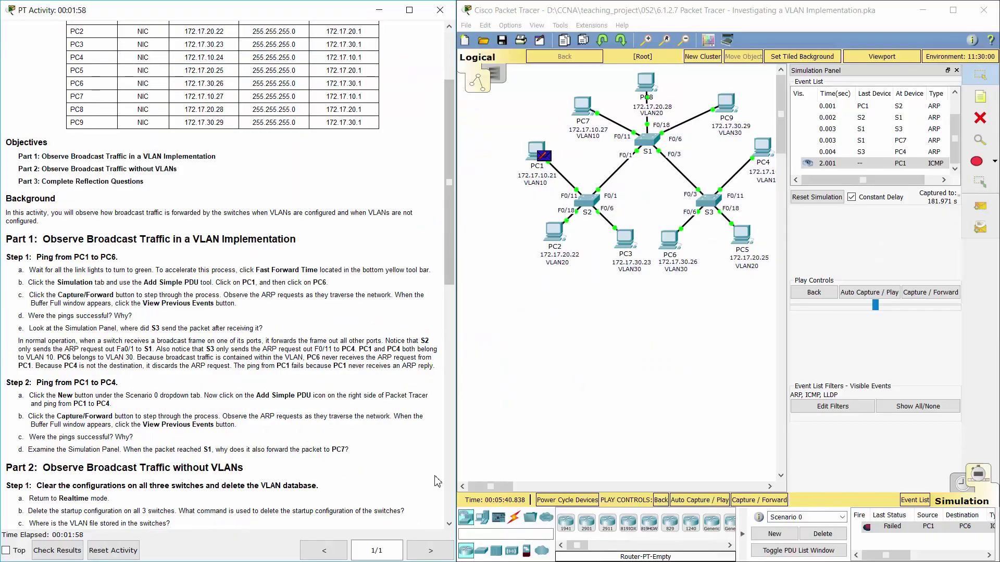
- Read the Part 1, Step 2 instructions for pinging from PC1 to PC4
scroll(0, 344, down, 5)
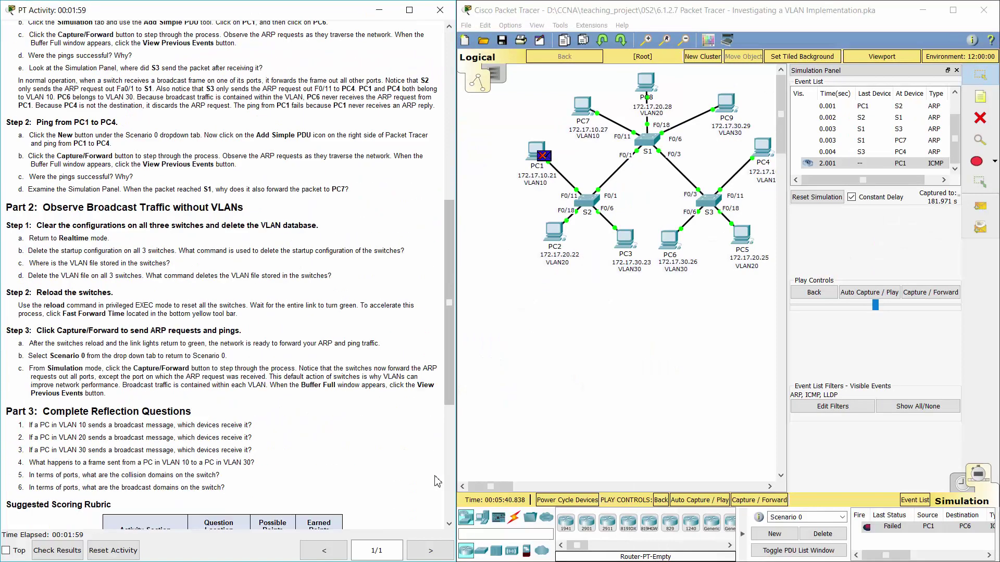
scroll(0, 345, up, 3)
drag(6, 226, 134, 228)
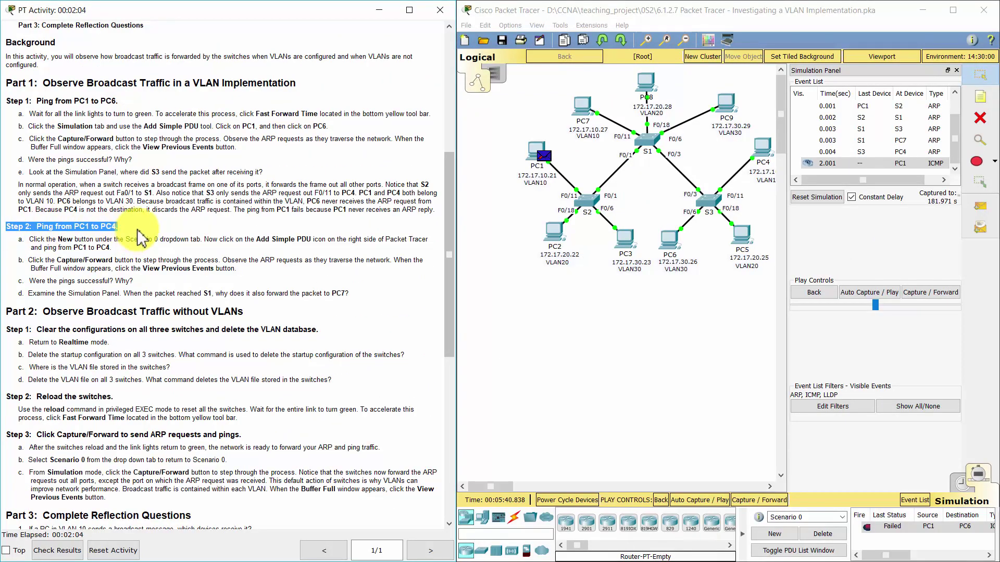
click(140, 230)
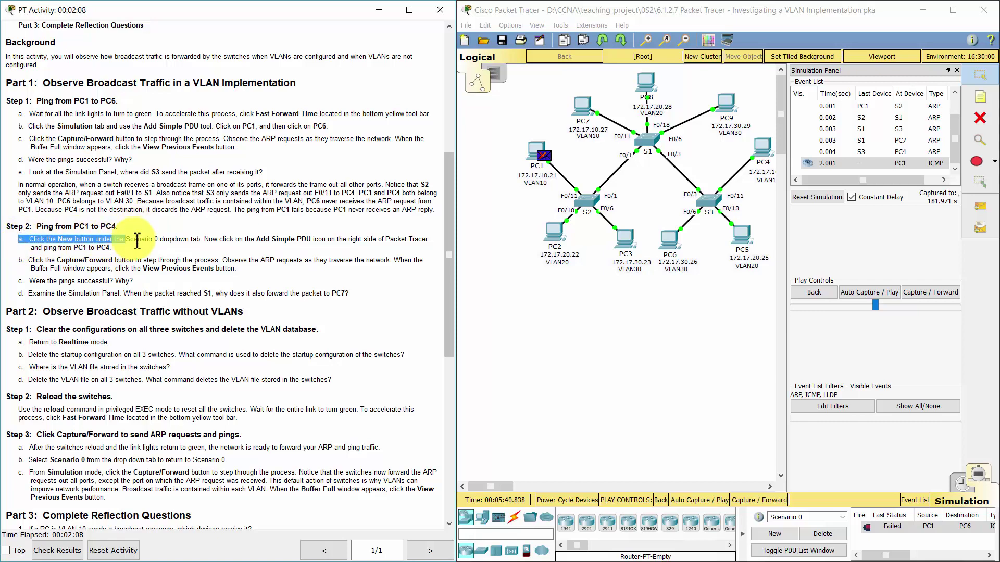
triple_click(215, 247)
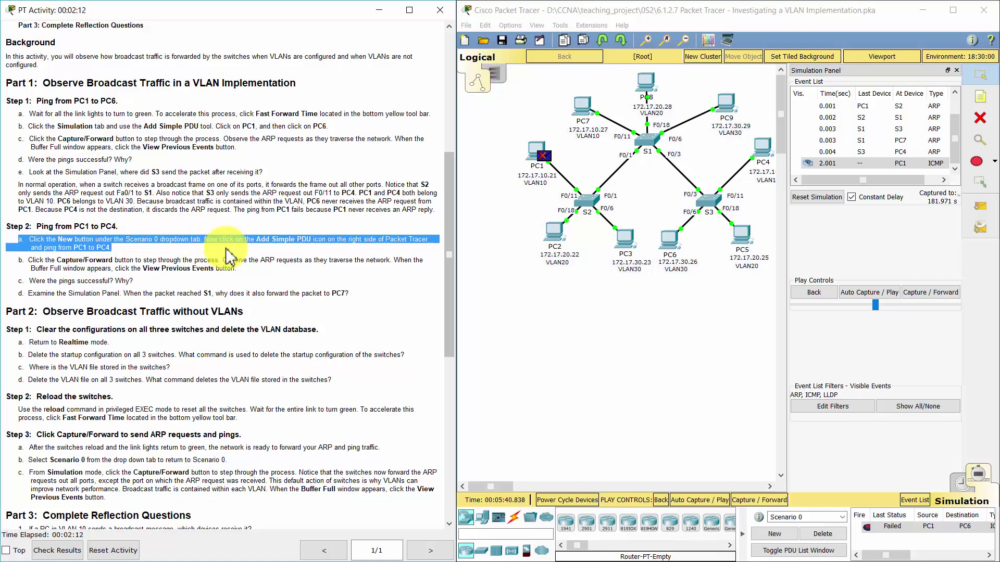
click(227, 255)
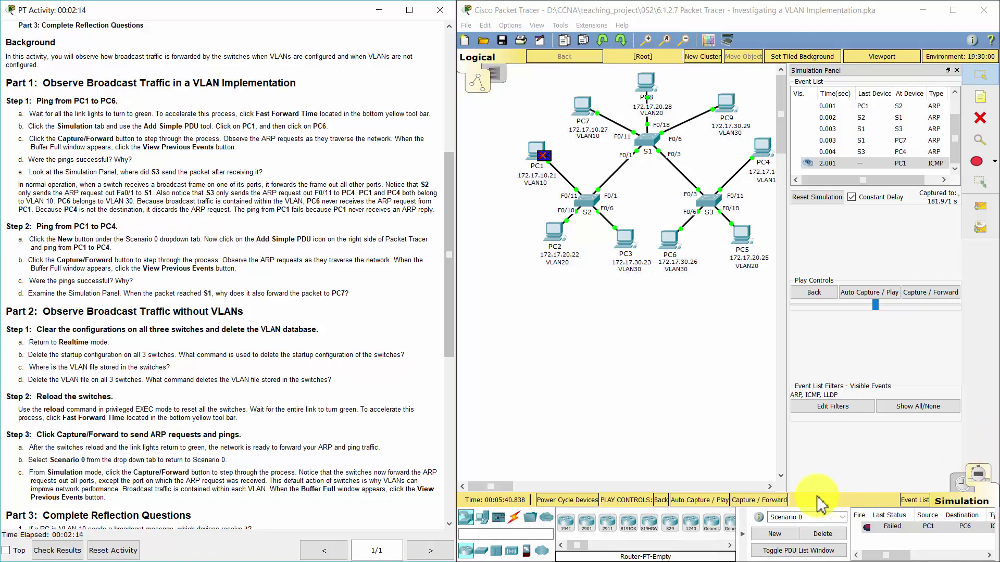
- Create a new scenario and add a simple PDU from PC1 to PC4
click(789, 534)
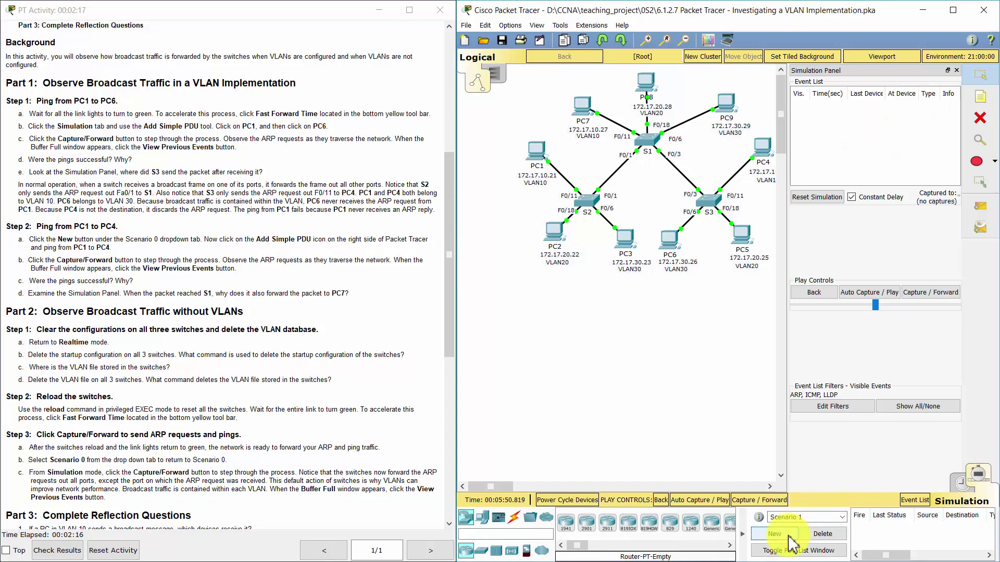
click(980, 209)
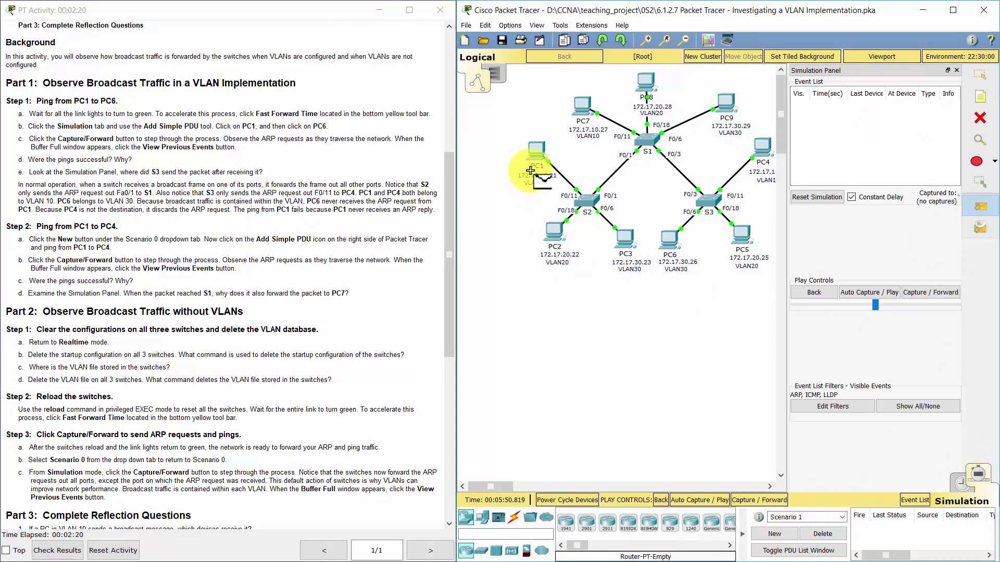
click(535, 153)
click(760, 147)
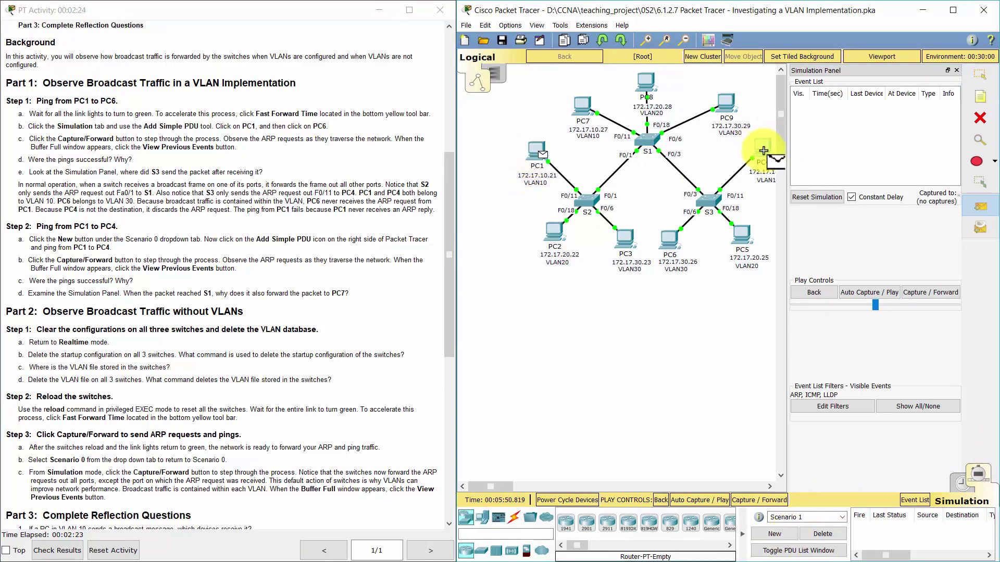
- Step the PC1 to PC4 simulation forward event by event through the ARP request and the reply back to PC1
drag(488, 490, 495, 490)
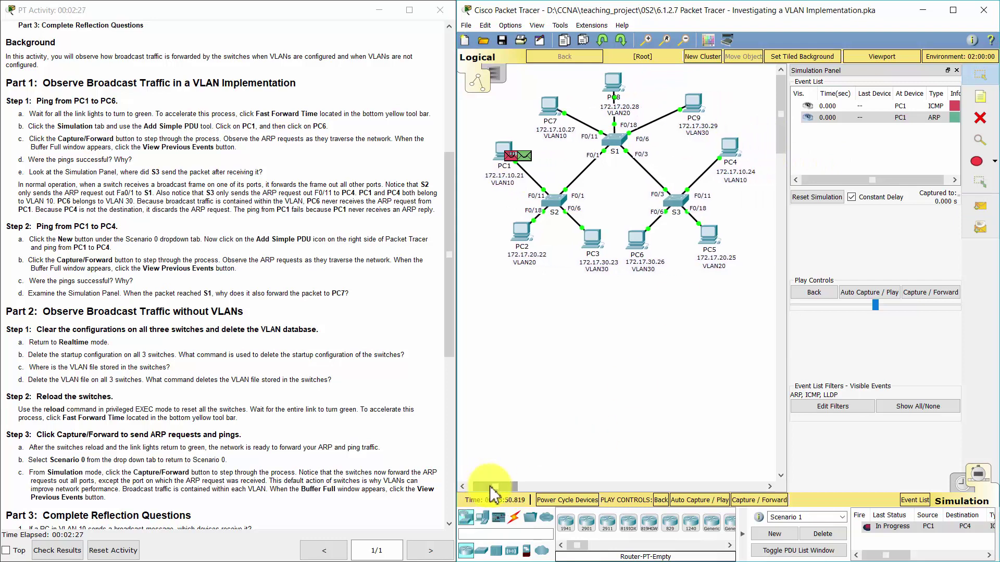
drag(21, 260, 247, 268)
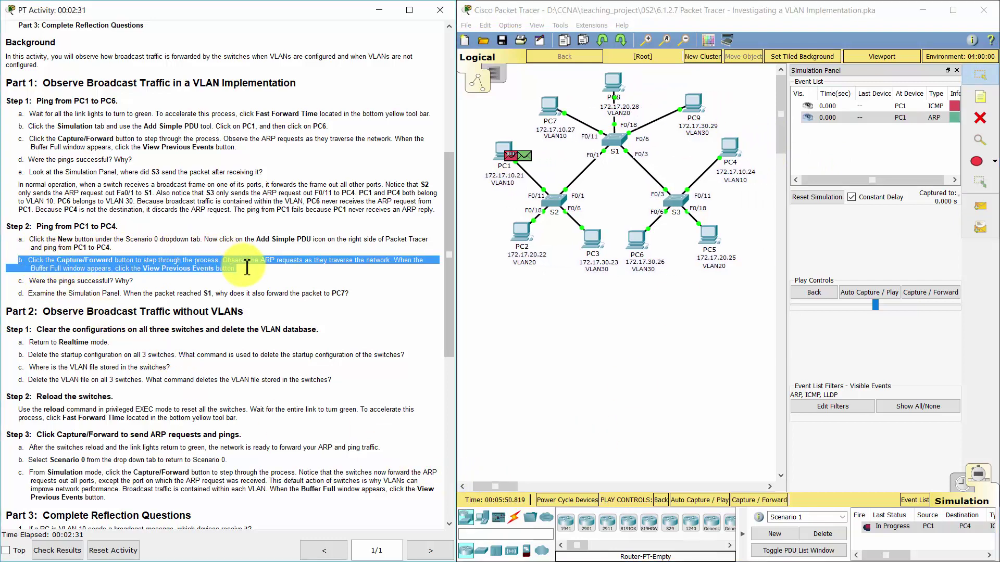
click(920, 293)
click(920, 293)
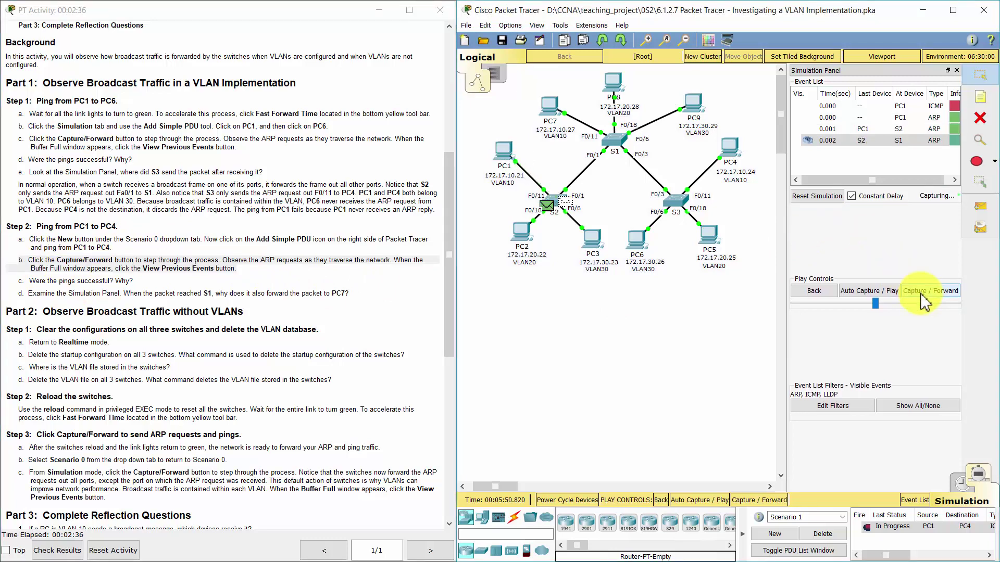
click(922, 293)
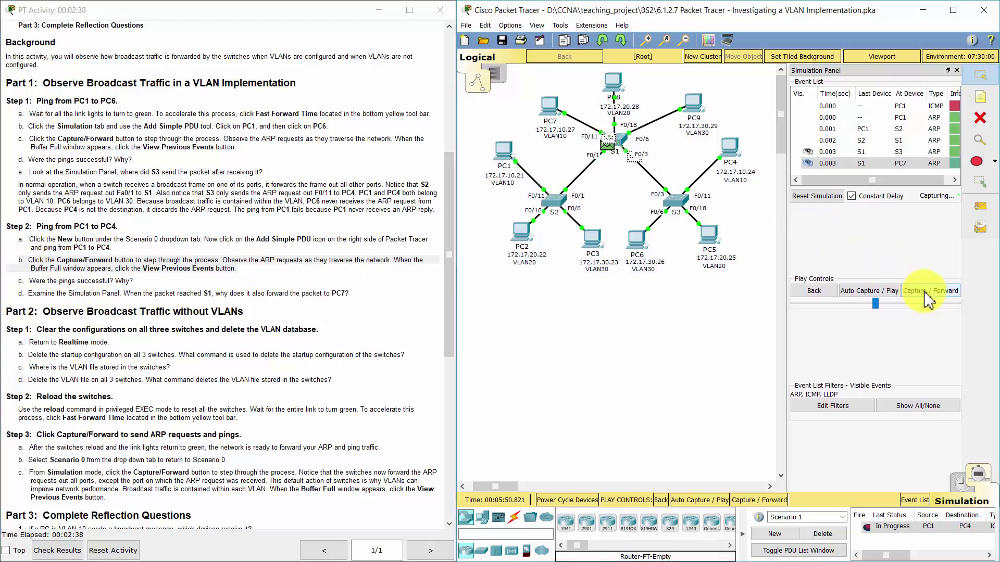
click(928, 291)
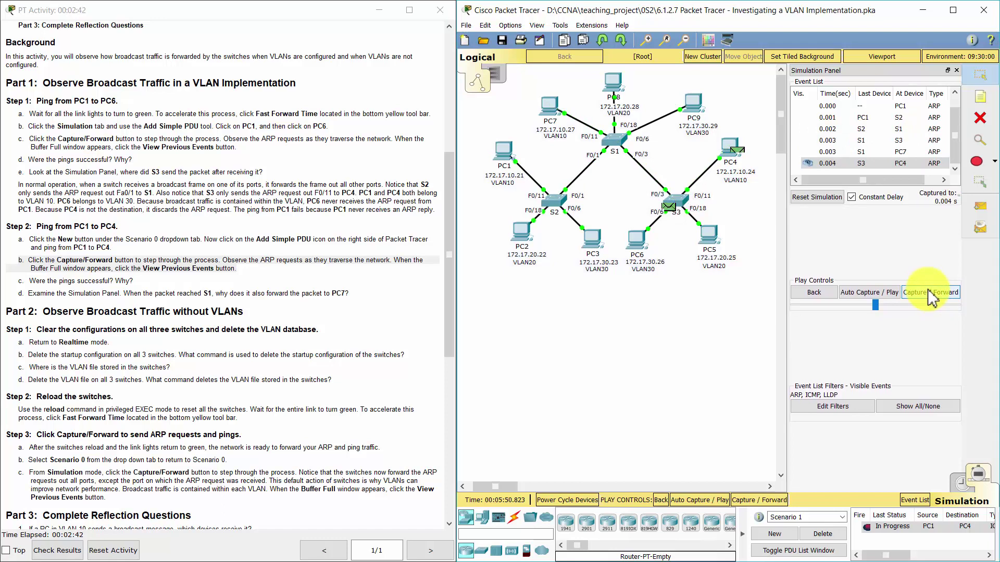
click(927, 290)
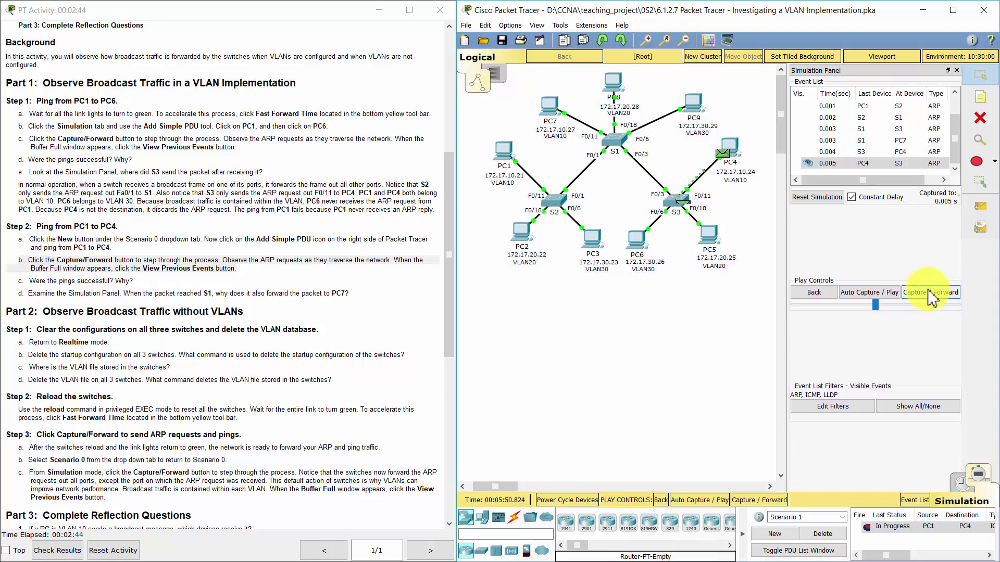
click(927, 291)
click(927, 291)
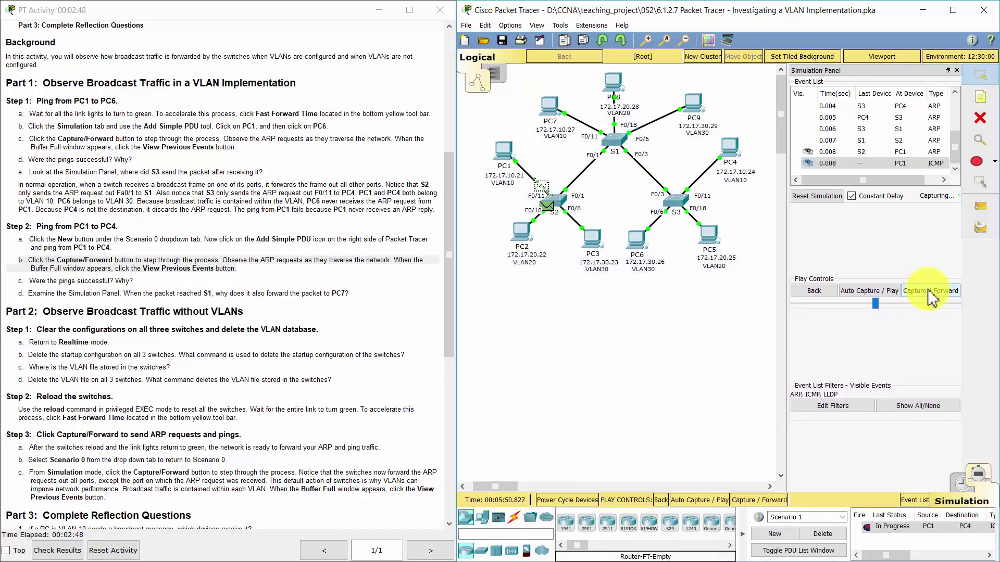
- Step the simulation forward through the ICMP ping from PC1 to PC4 and its reply back to PC1
click(927, 291)
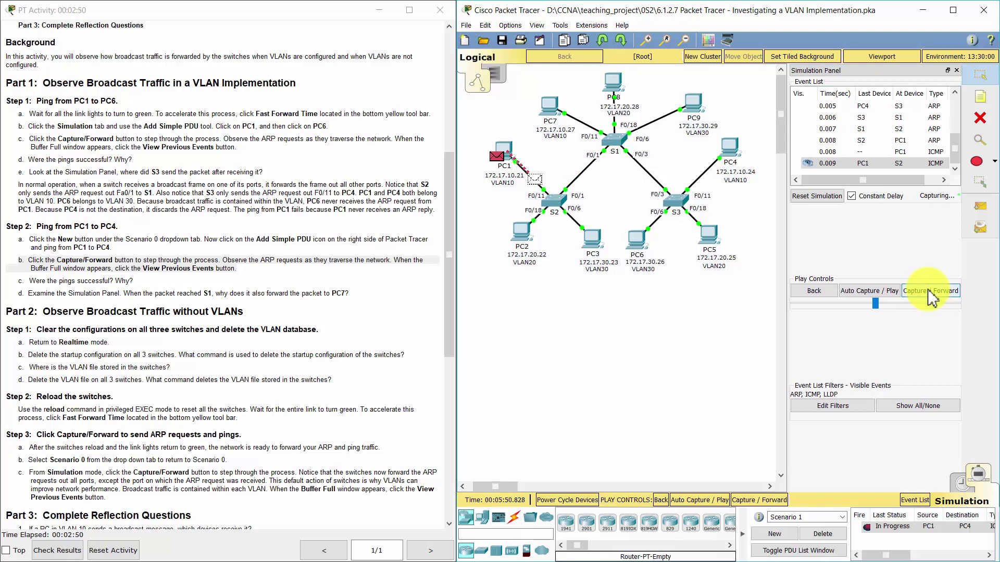
click(928, 290)
click(927, 291)
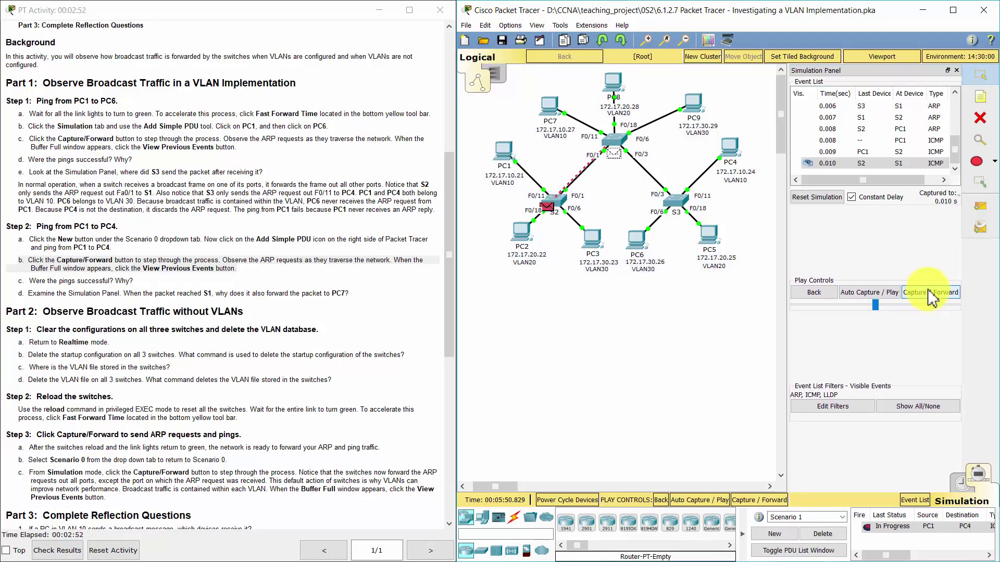
click(927, 290)
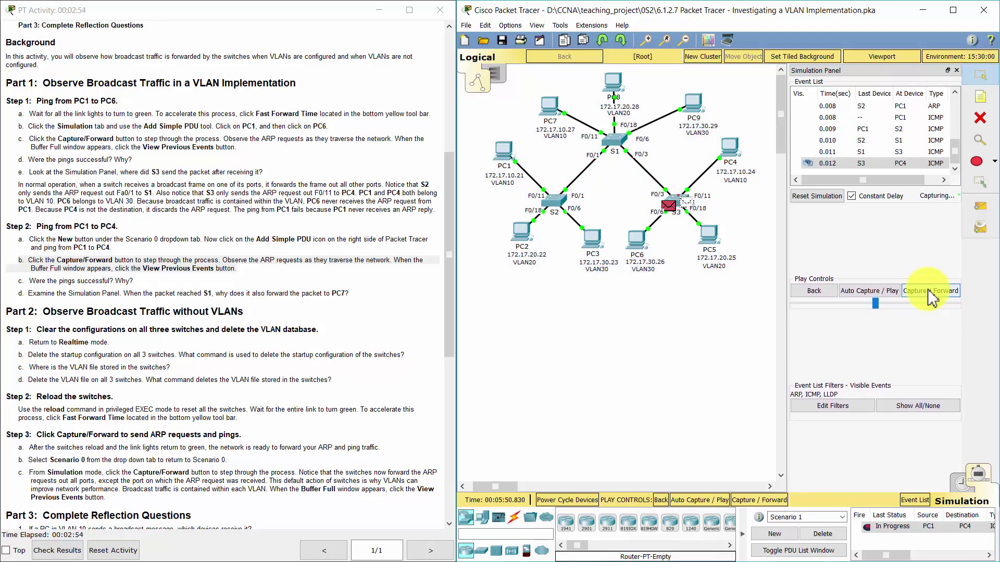
click(927, 290)
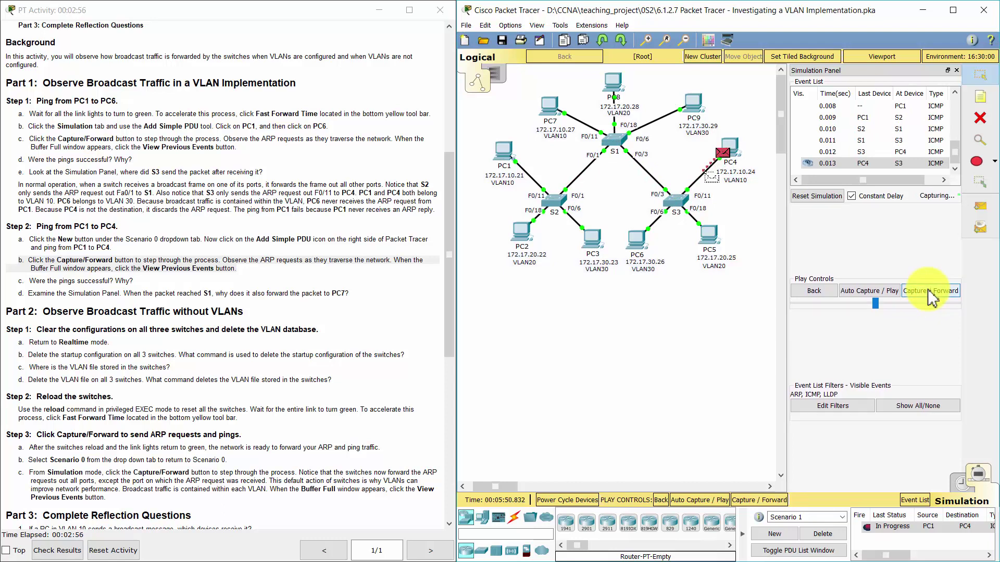
click(928, 290)
click(927, 291)
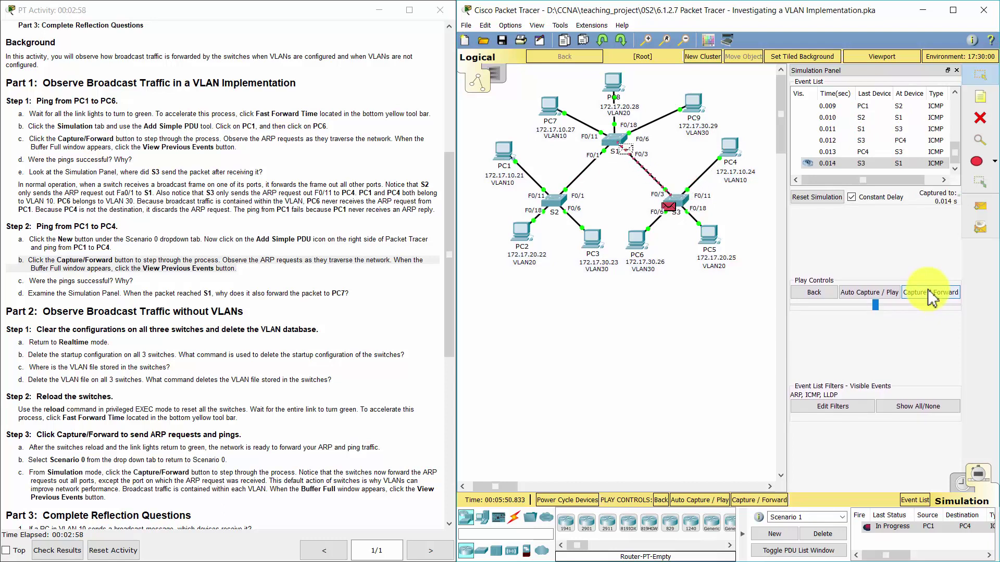
click(927, 291)
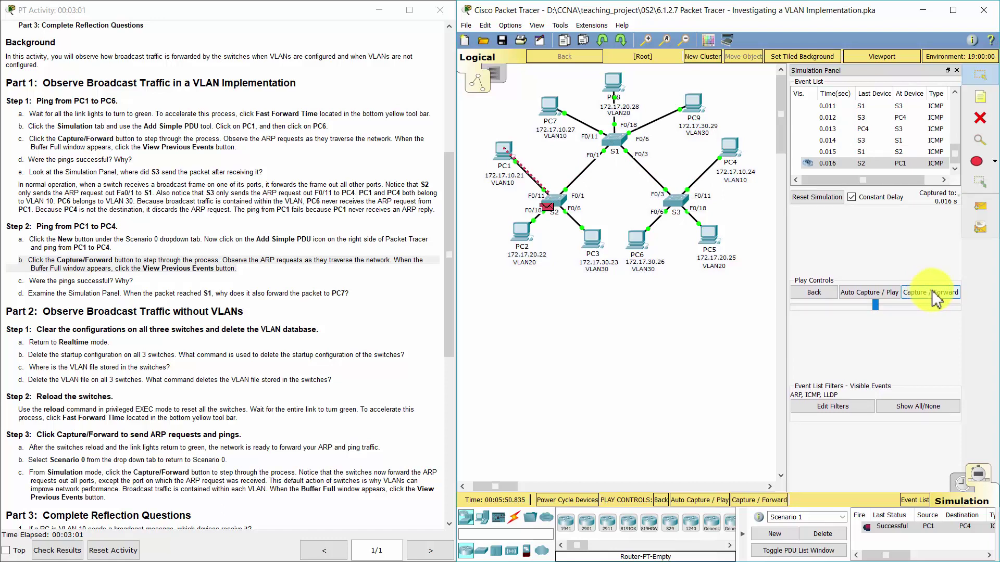
click(933, 293)
click(790, 307)
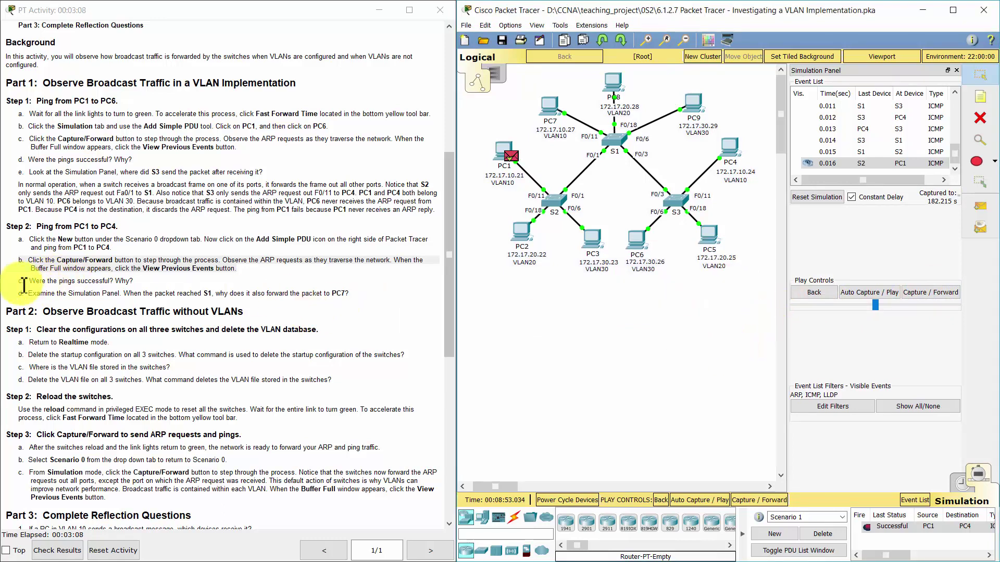
- Read the Part 1, Step 2 questions on ping success and forwarding to PC7, and the Part 2, Step 1 heading
drag(18, 281, 142, 280)
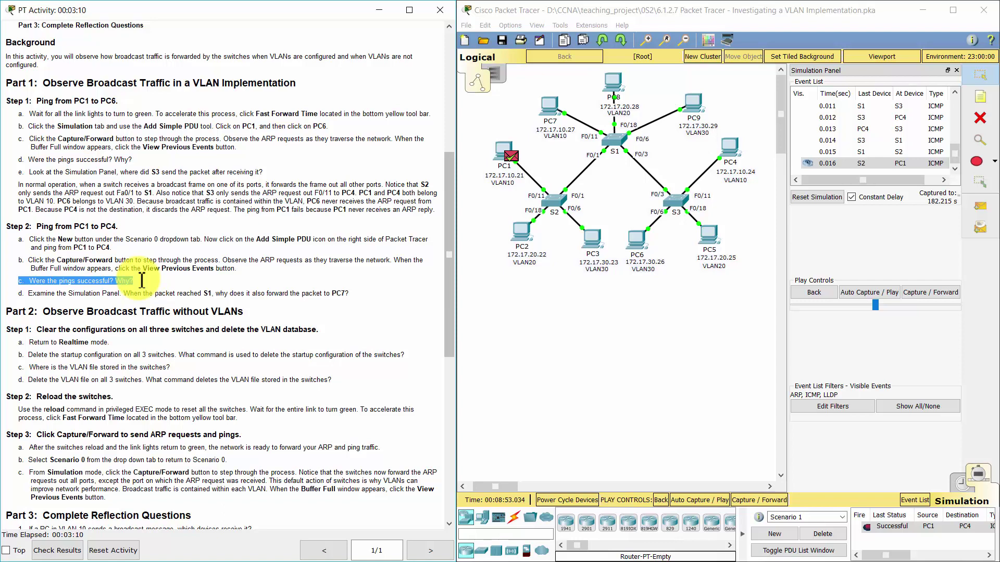
click(139, 284)
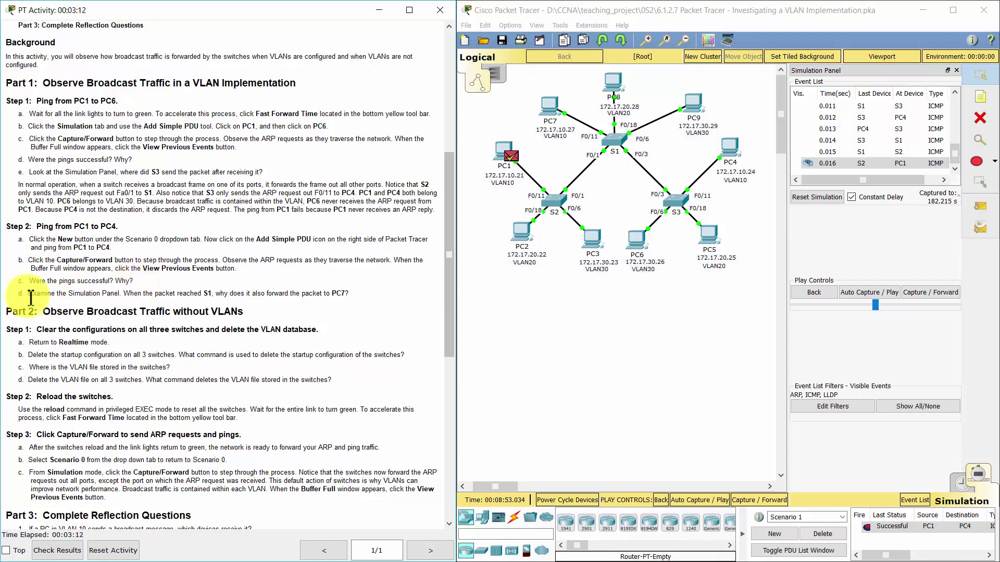
drag(15, 298, 361, 302)
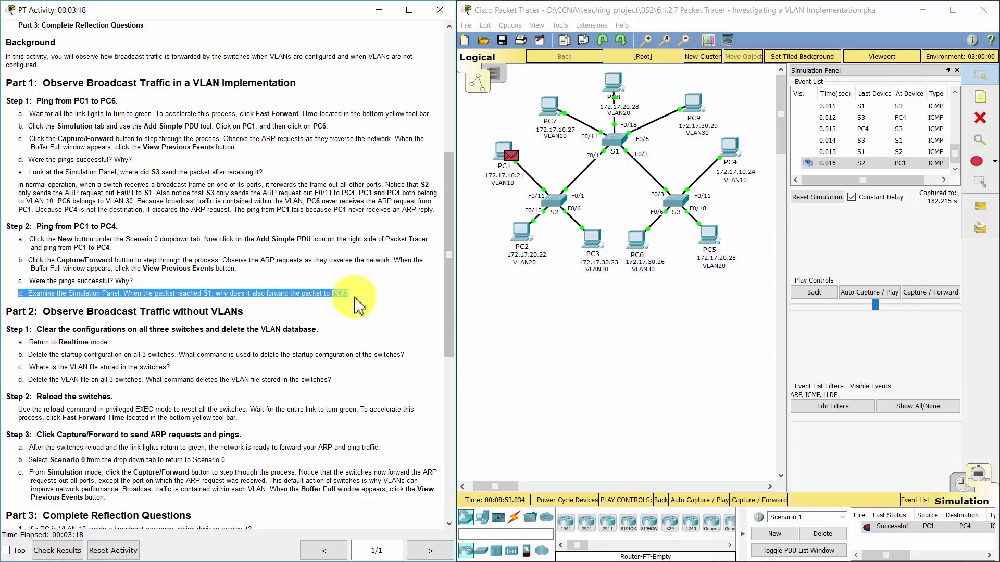
drag(5, 311, 259, 313)
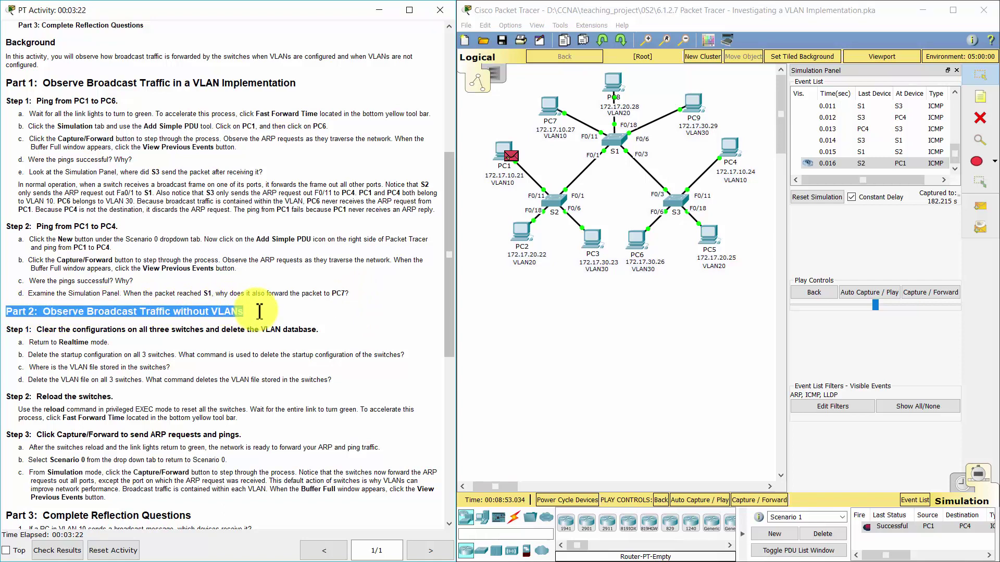
scroll(259, 318, down, 1)
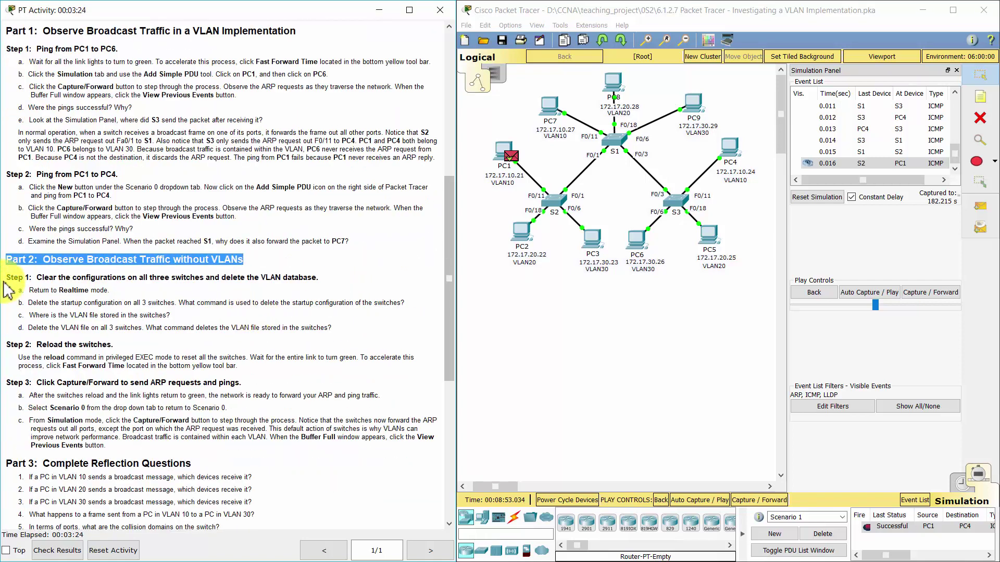
drag(5, 278, 305, 278)
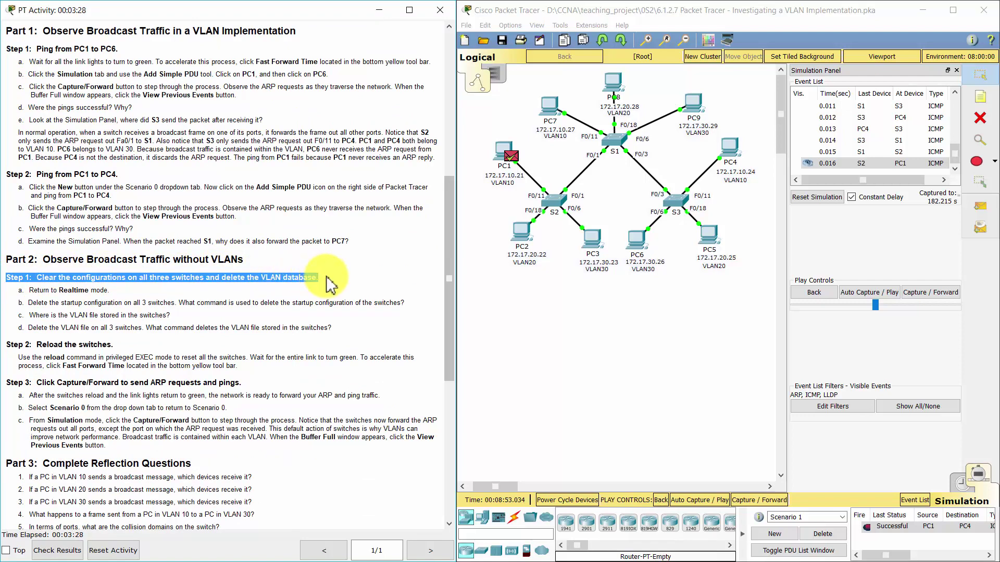
click(328, 284)
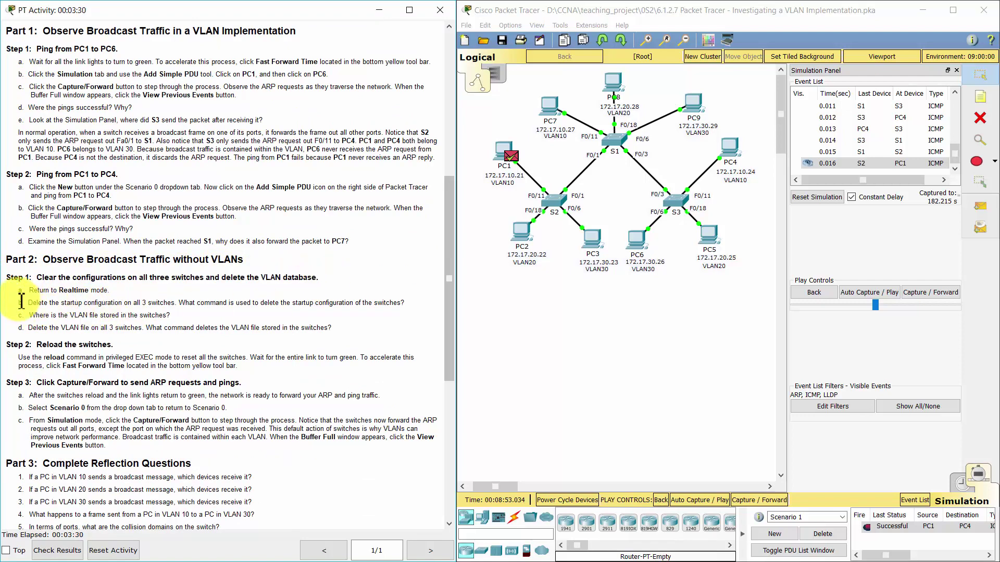
- Return the network to Realtime mode, as Part 2, Step 1a instructs
drag(17, 290, 122, 299)
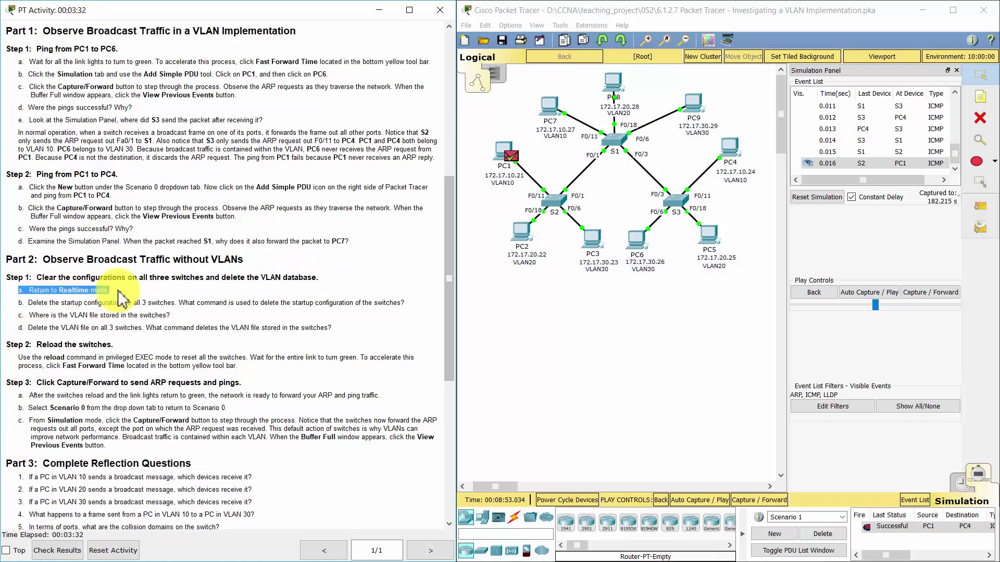
click(122, 298)
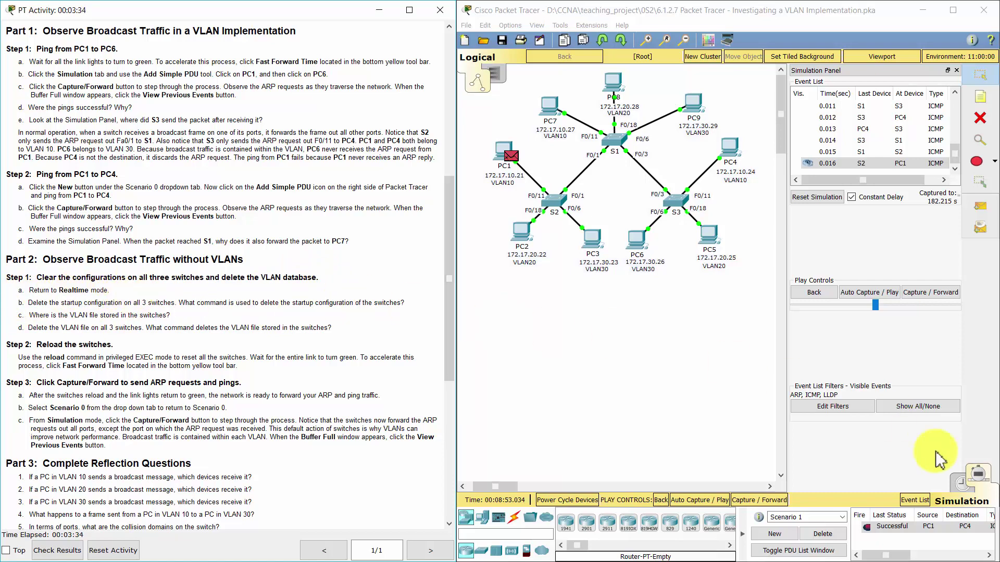
click(964, 497)
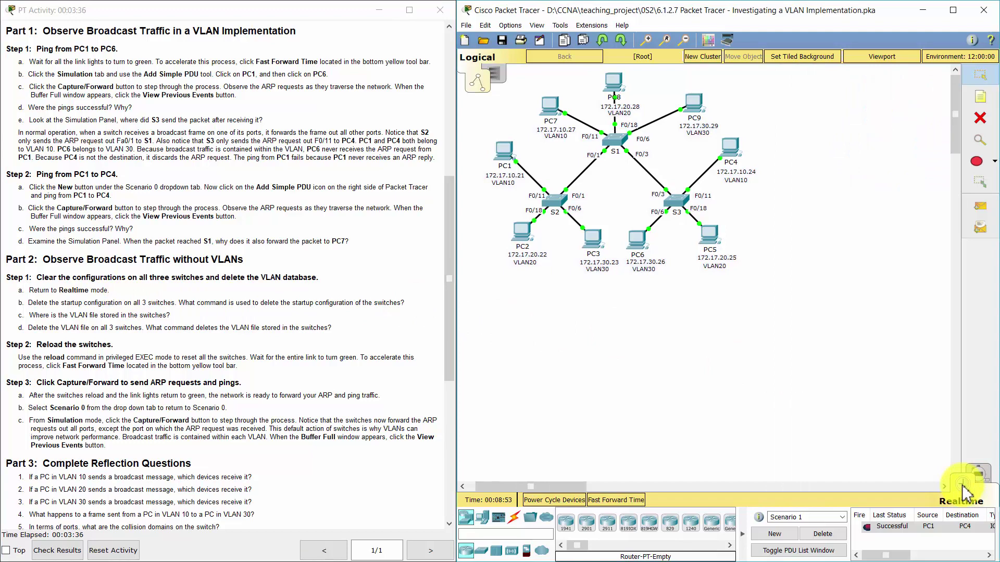
- Open the command line of switch S1 and enter privileged EXEC mode with ena
drag(18, 303, 424, 312)
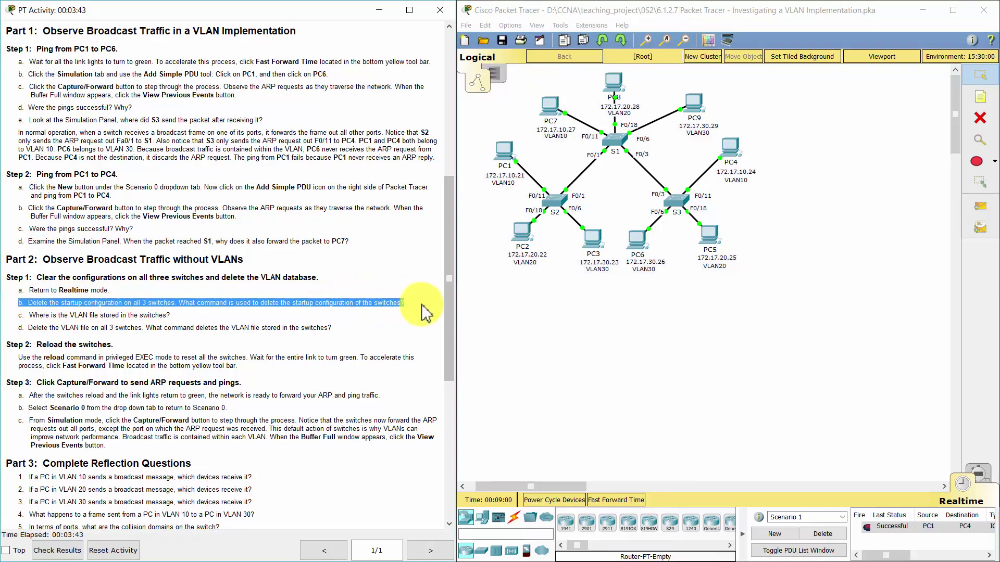
click(616, 145)
drag(467, 104, 566, 63)
drag(749, 446, 805, 443)
click(555, 84)
key(Return)
text(ena)
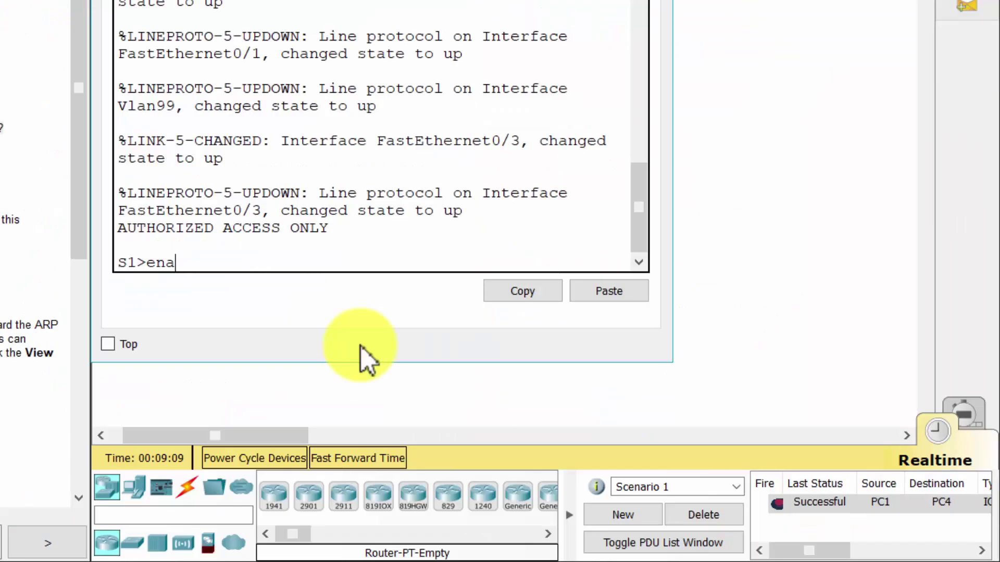
key(Return)
- Run erase startup-config on S1, confirm the erasure and close the switch's window
text(era)
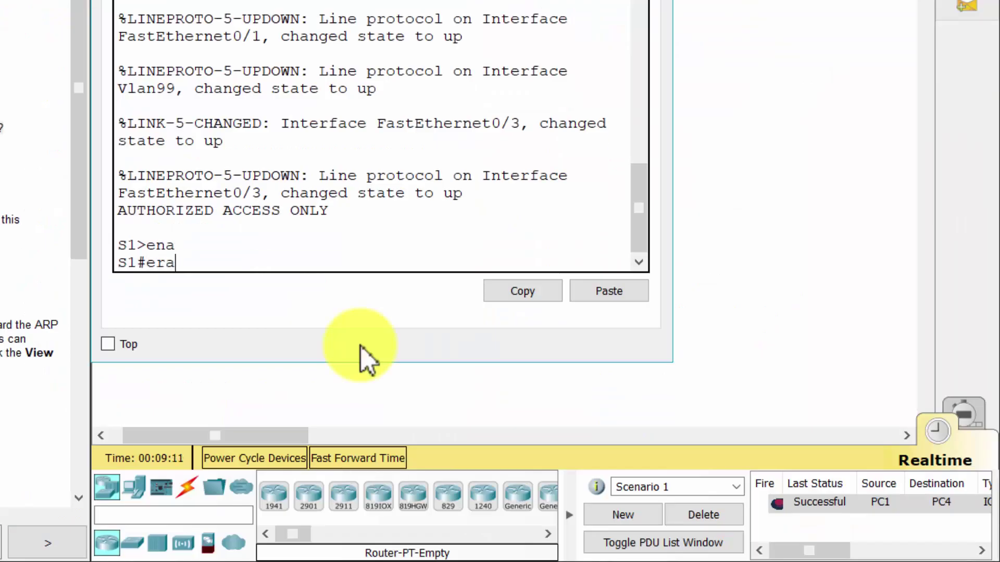
text(se startu)
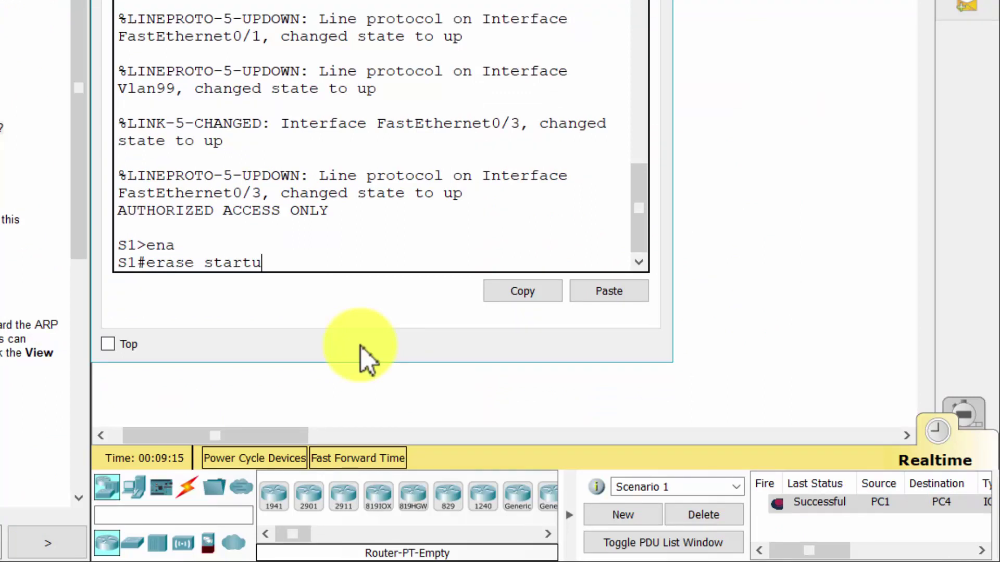
text(p -config)
key(Return)
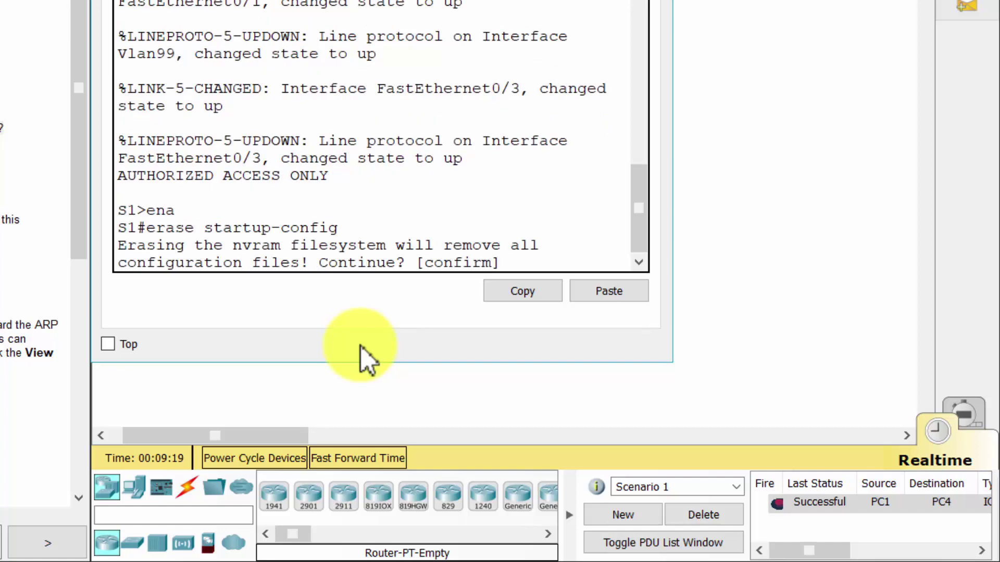
key(Return)
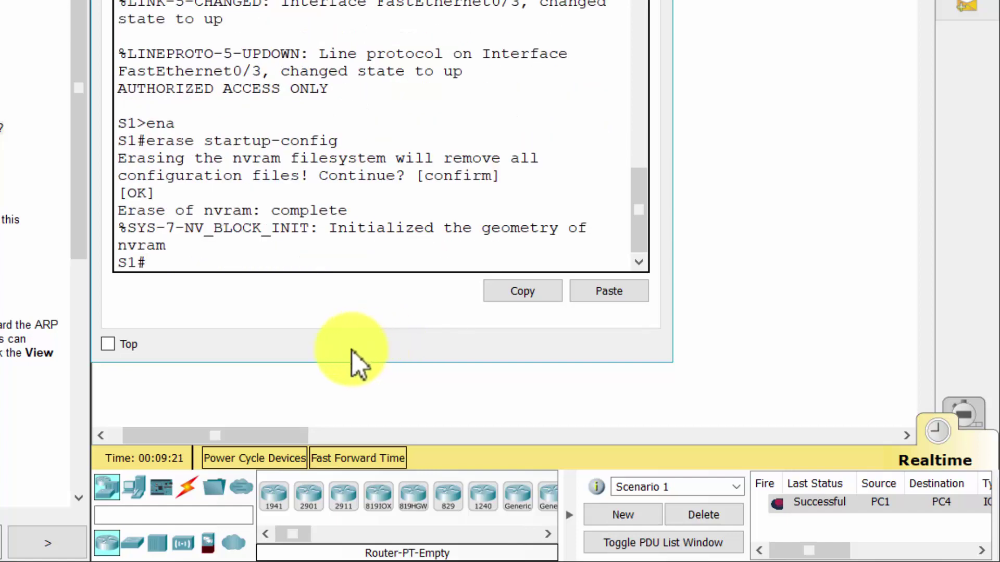
click(734, 96)
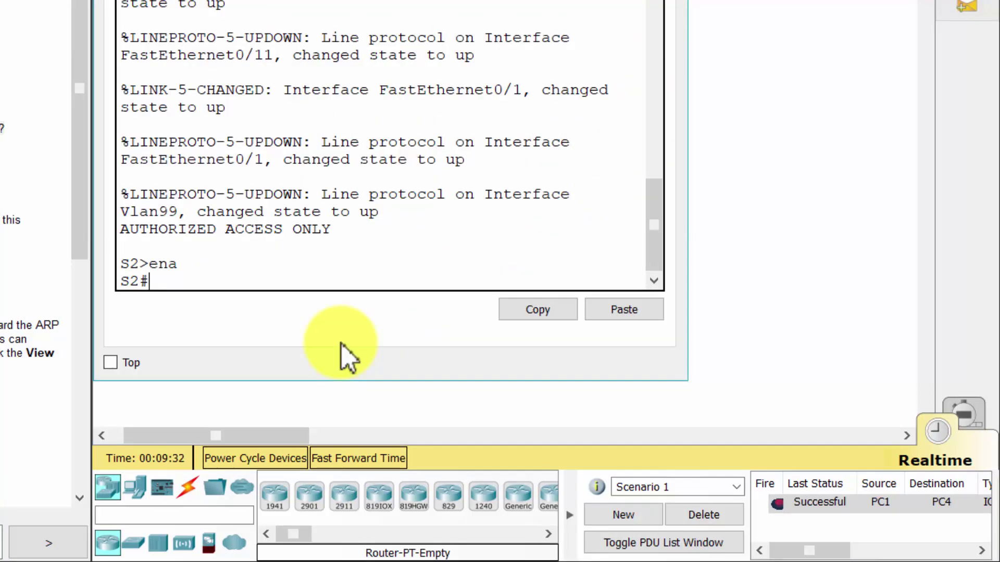
- Delete S2's startup configuration with erase startup-config, confirm it and close the S2 window
text(rase start)
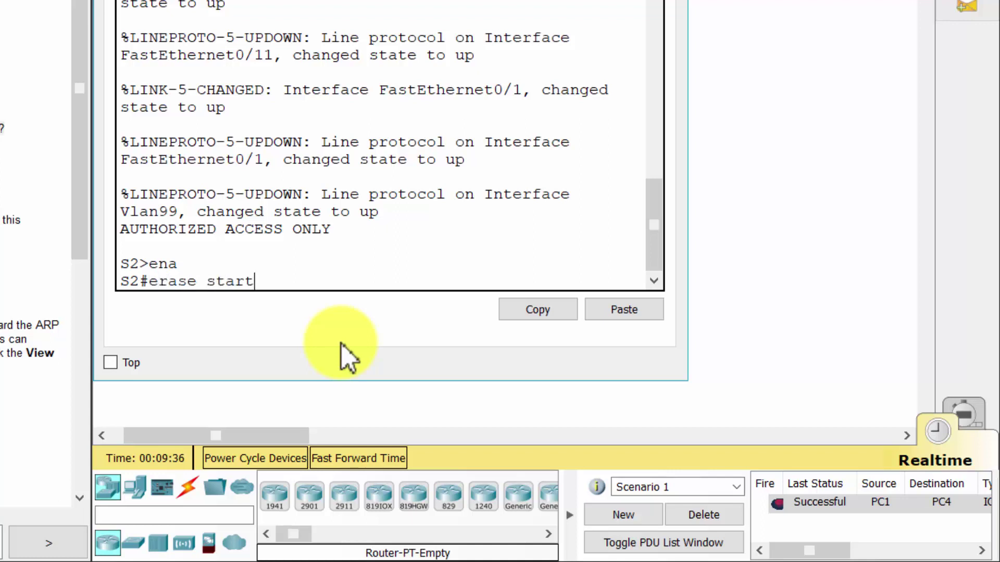
text(up-config)
key(Return)
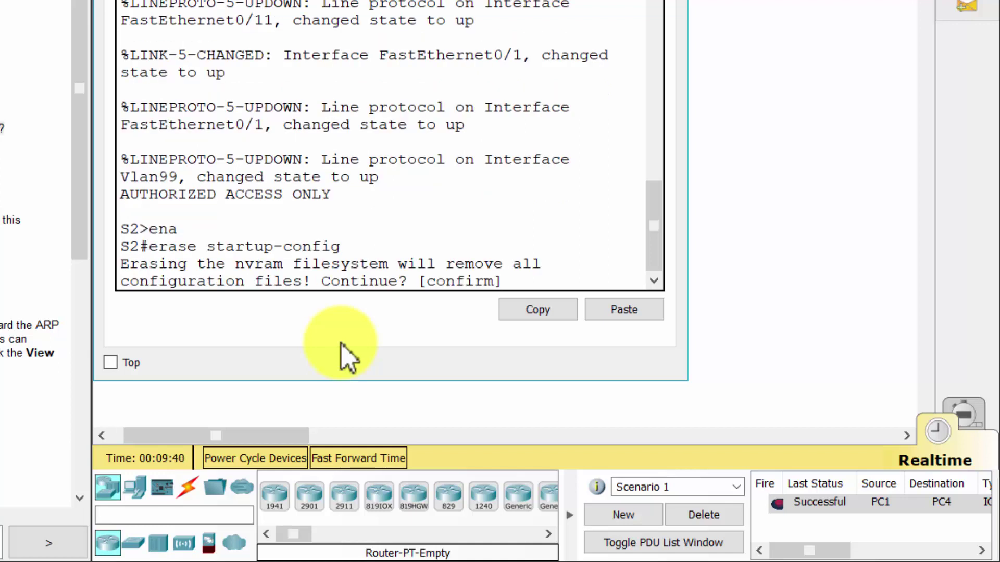
key(Return)
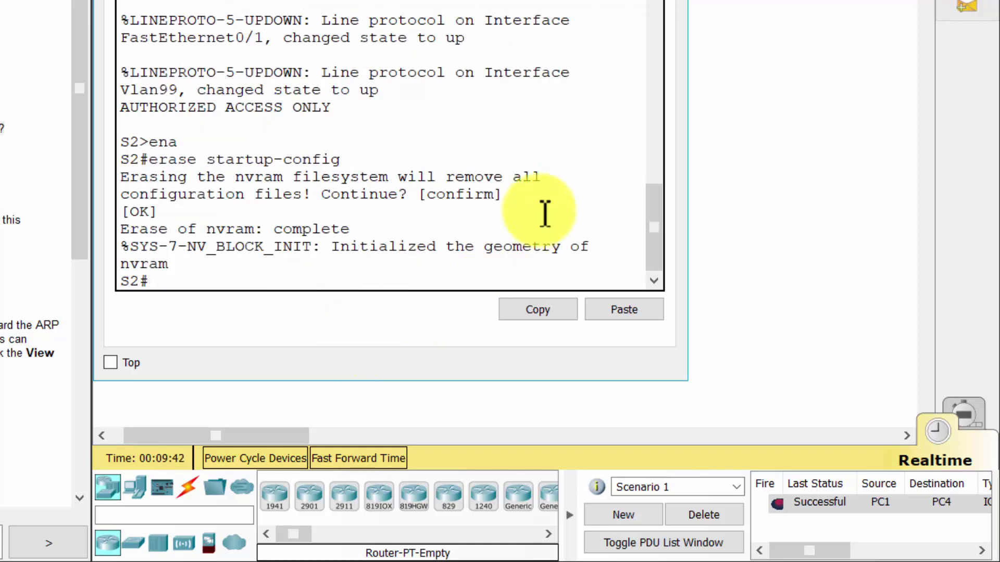
click(755, 111)
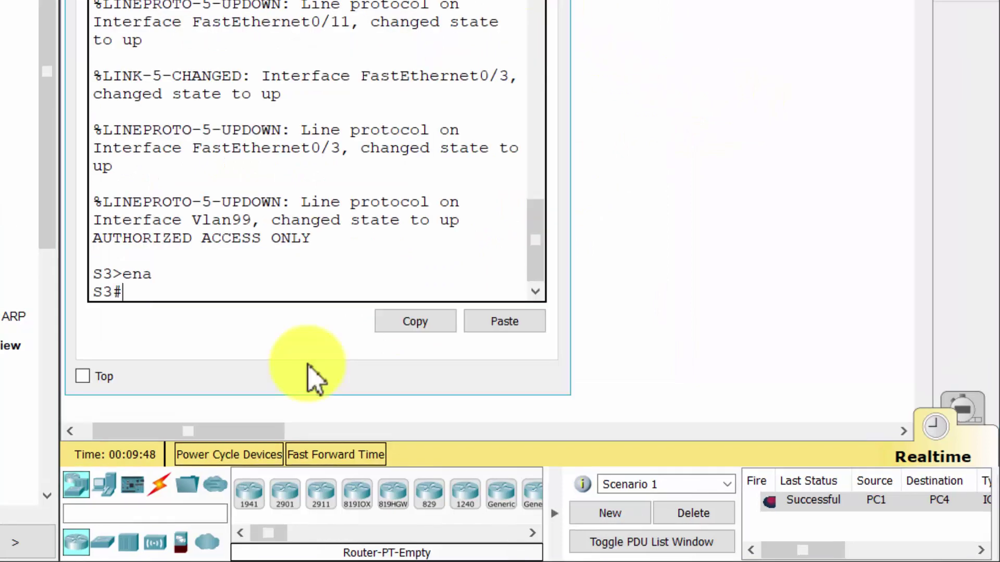
- Run erase startup-config on S3 and confirm the erasure
text(erase star)
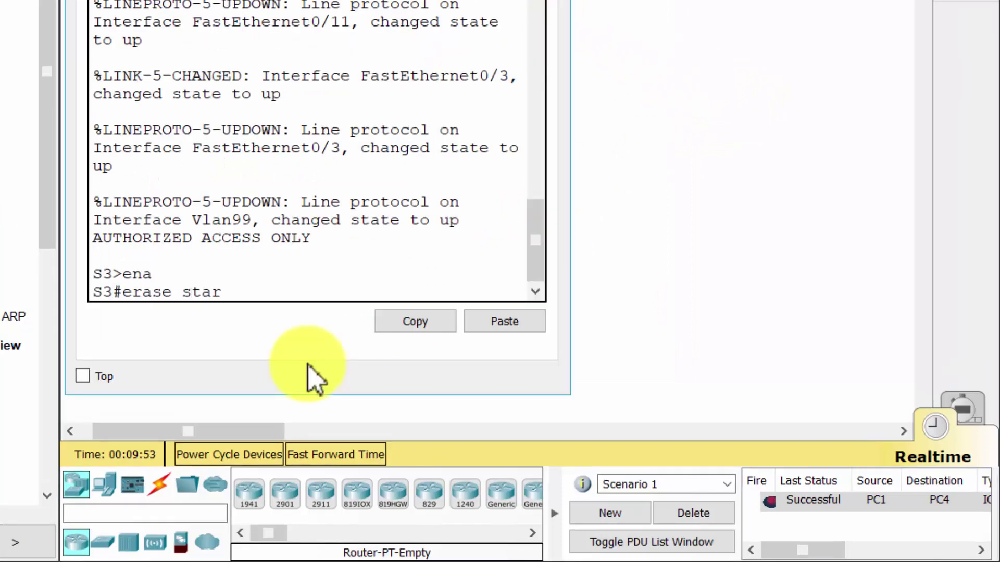
text(tup-config)
key(Return)
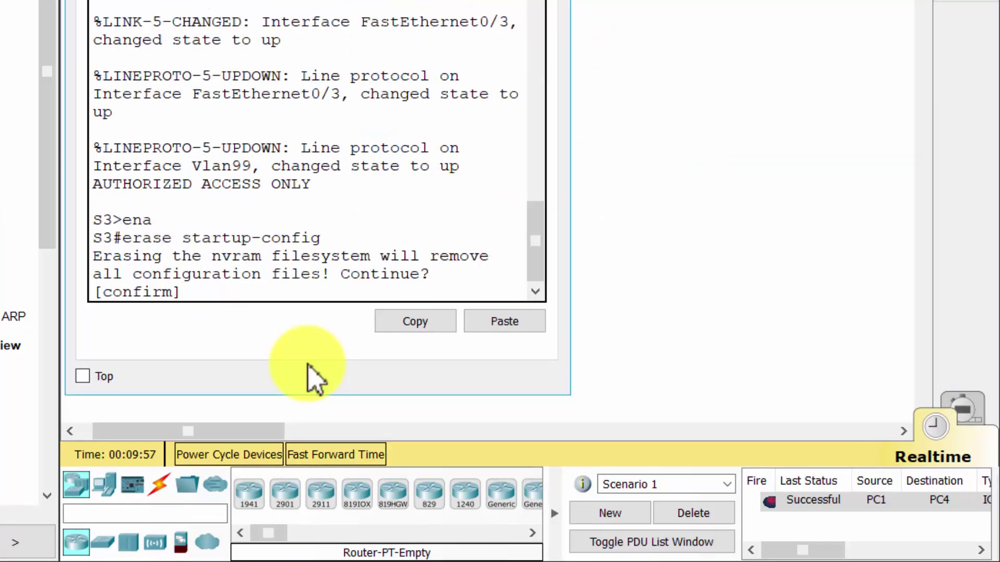
key(Return)
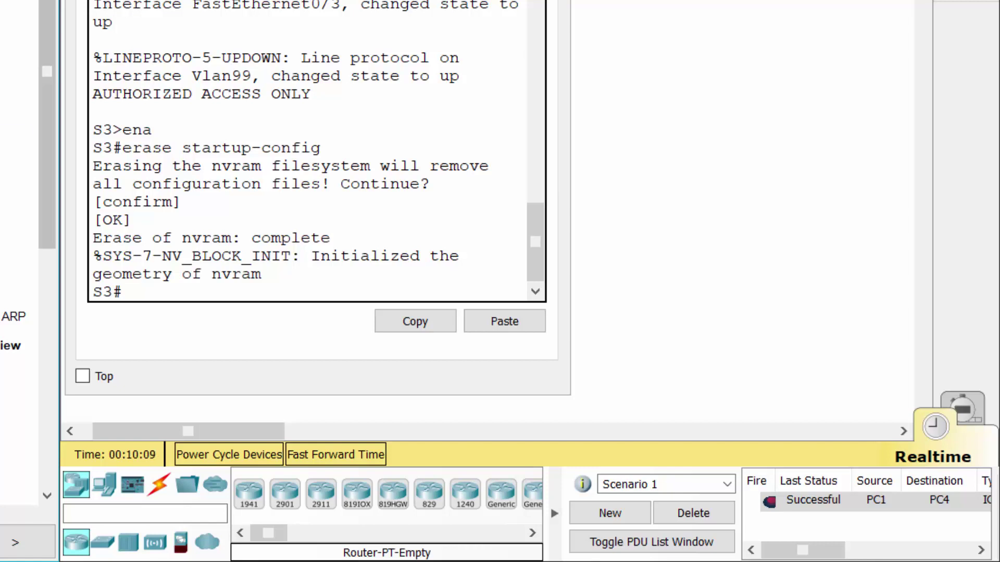
- Delete the VLAN database on S3 with delete vlan.dat, accepting the file name and confirming the deletion
click(165, 299)
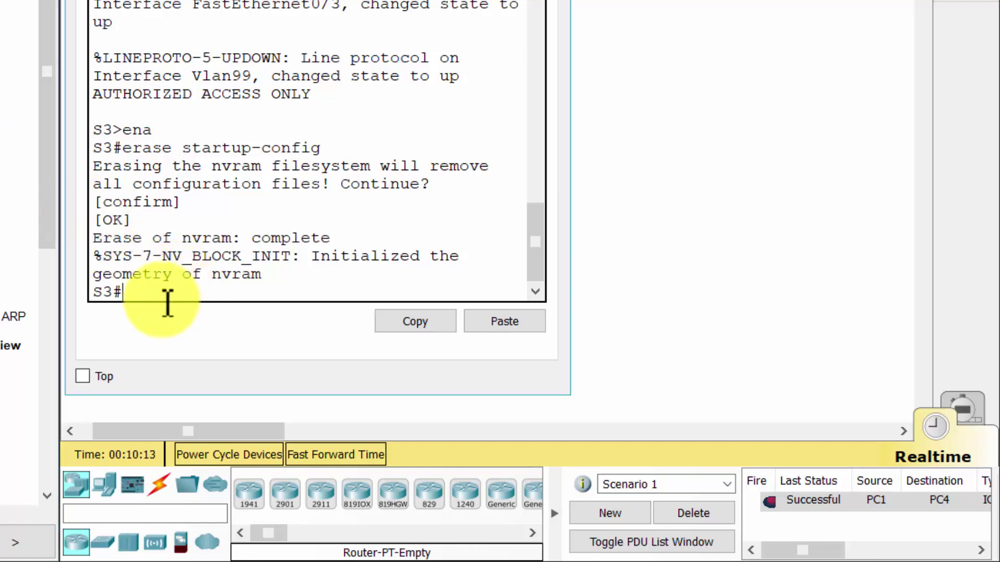
text(del)
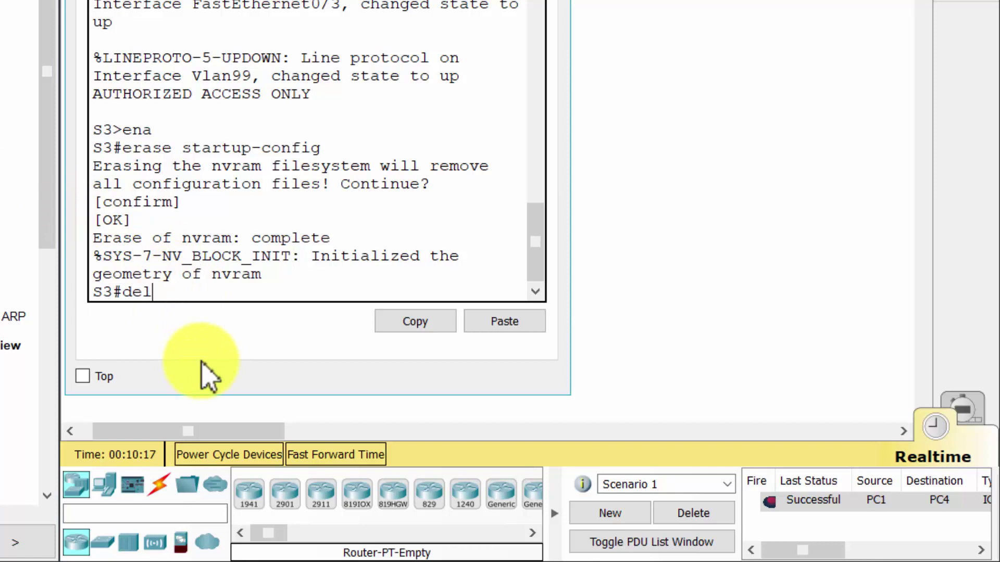
text(ete vlan.dat)
key(Return)
key(Return)
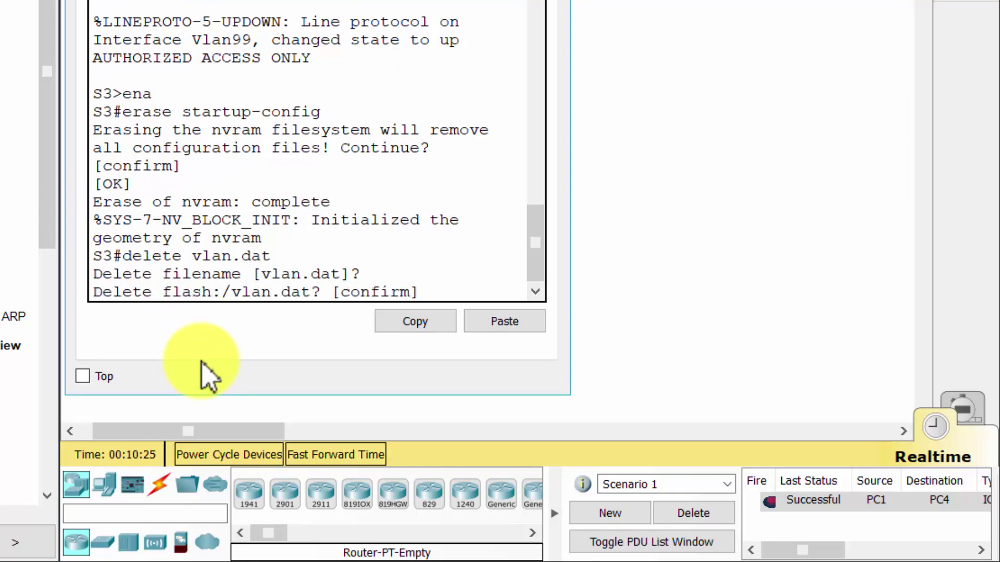
key(Return)
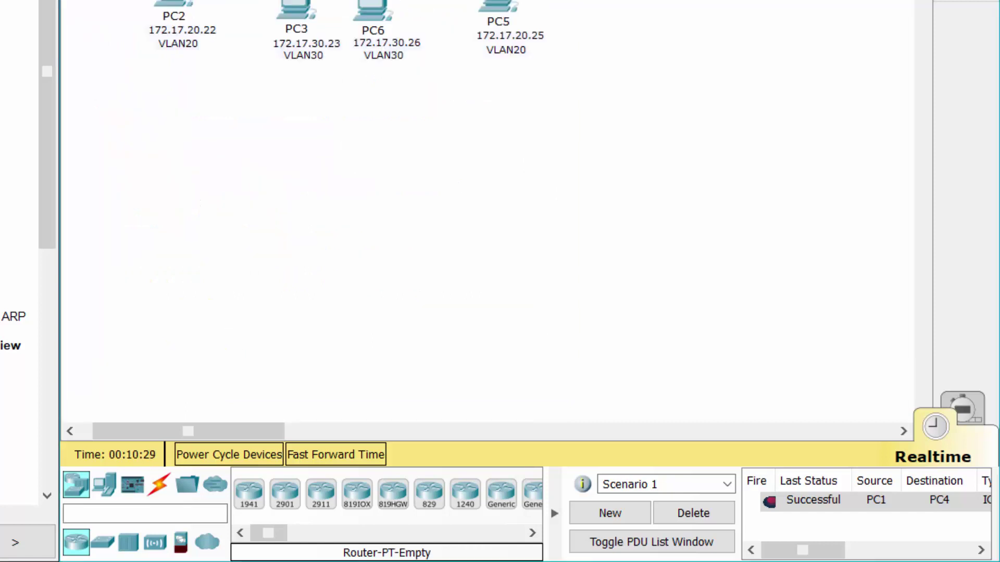
- In S1's command line, run delete vlan.dat and confirm the file name and deletion
text(delete)
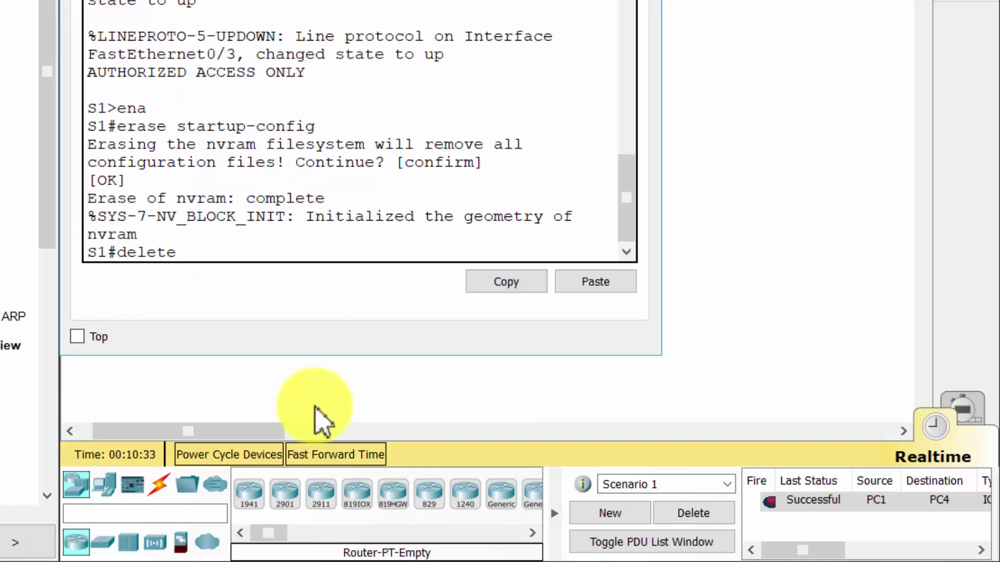
text( vlan.dat)
key(Return)
key(Return)
key(Return)
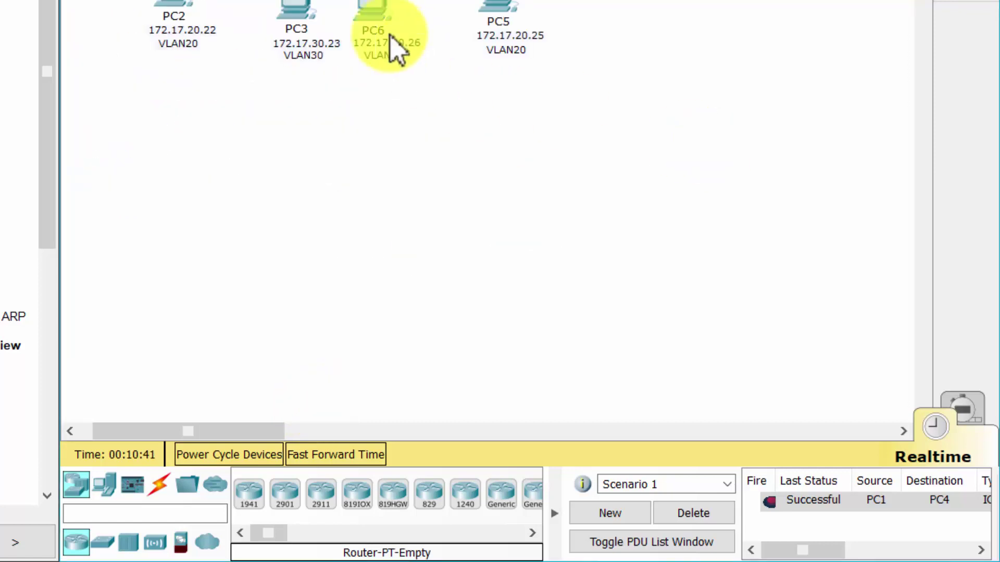
- Remove S2's VLAN database file with delete vlan.dat and confirm the deletion
text(delet)
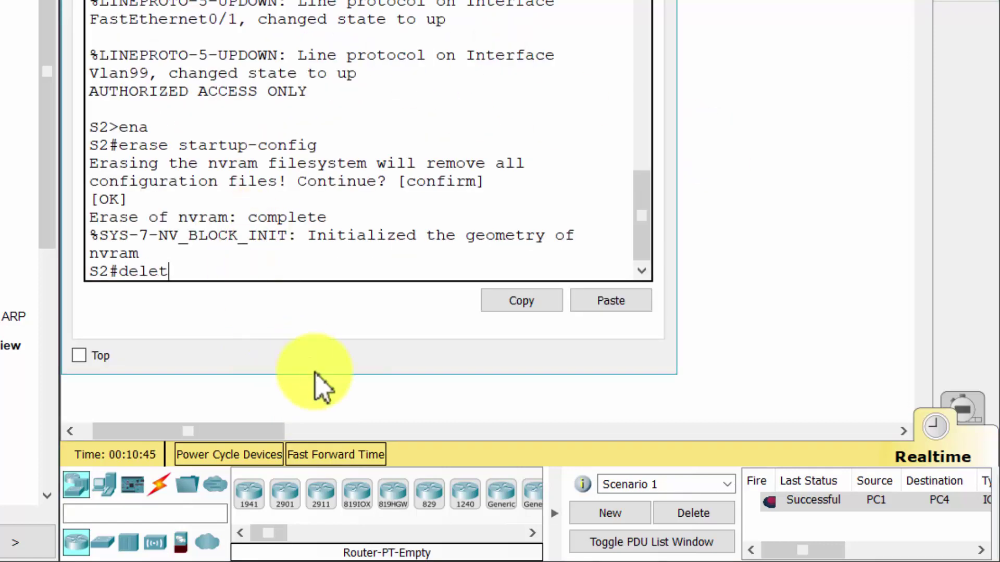
text(e vlan.dat)
key(Return)
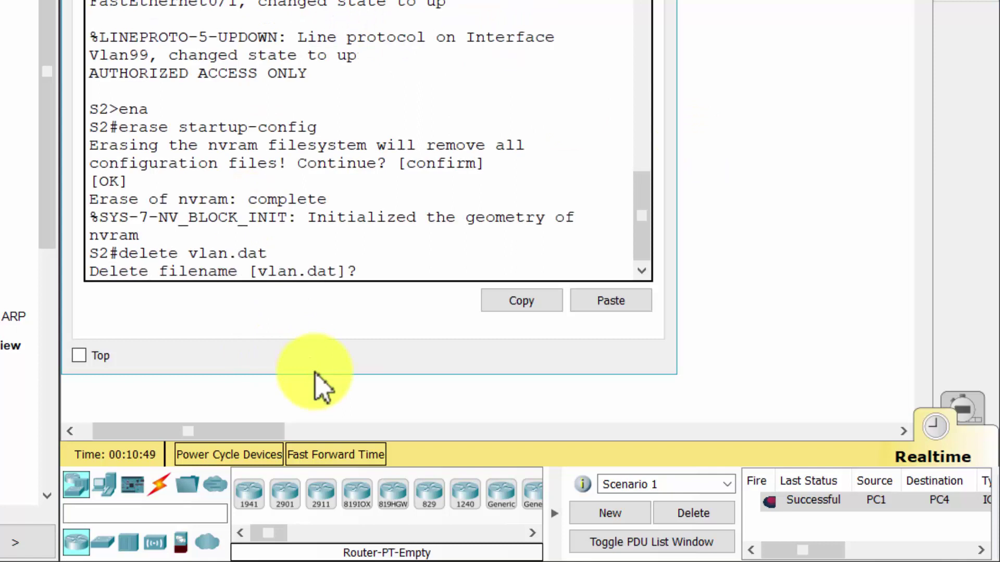
key(Return)
key(Return)
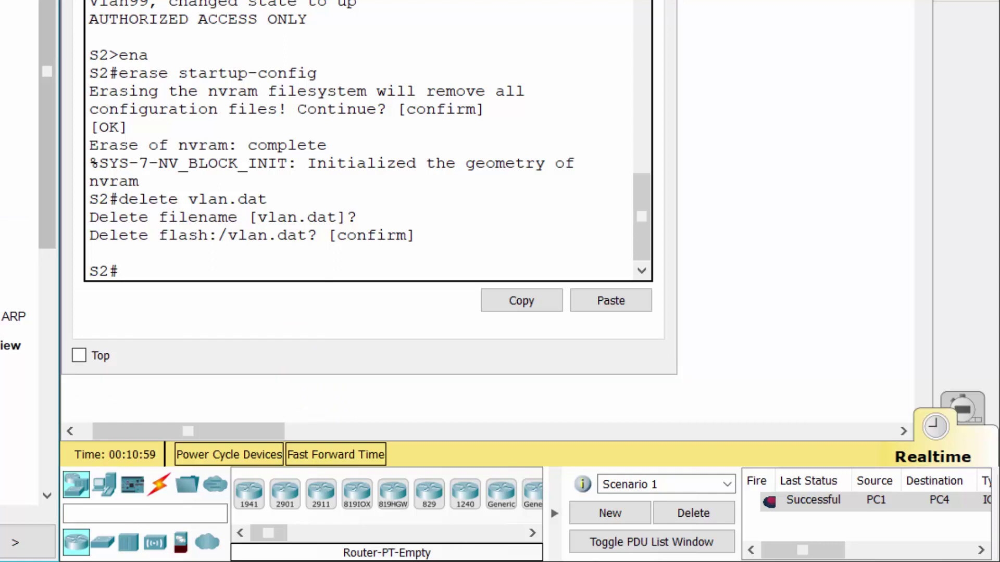
- Restart switch S2 with the reload command and confirm the reload
click(152, 273)
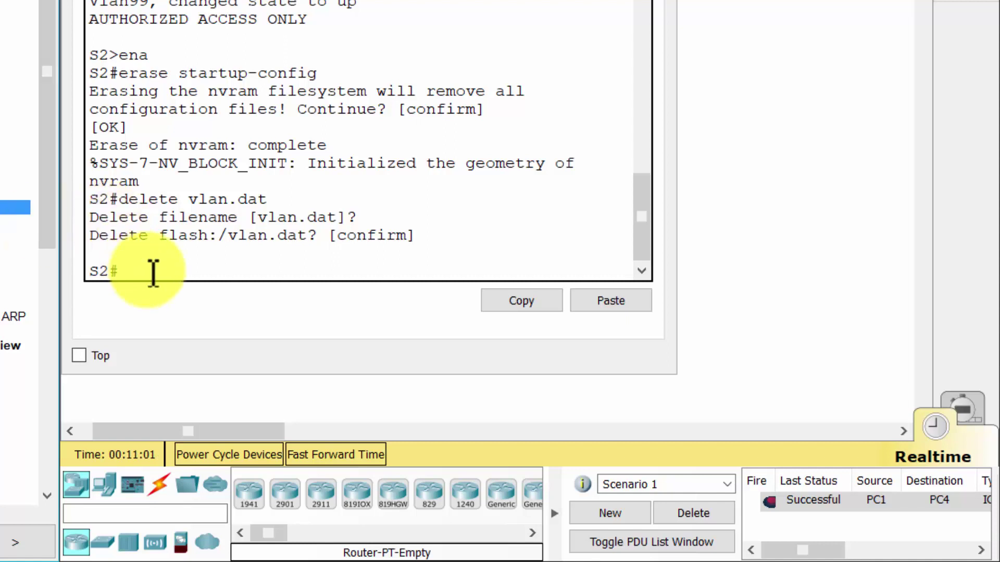
text(rel)
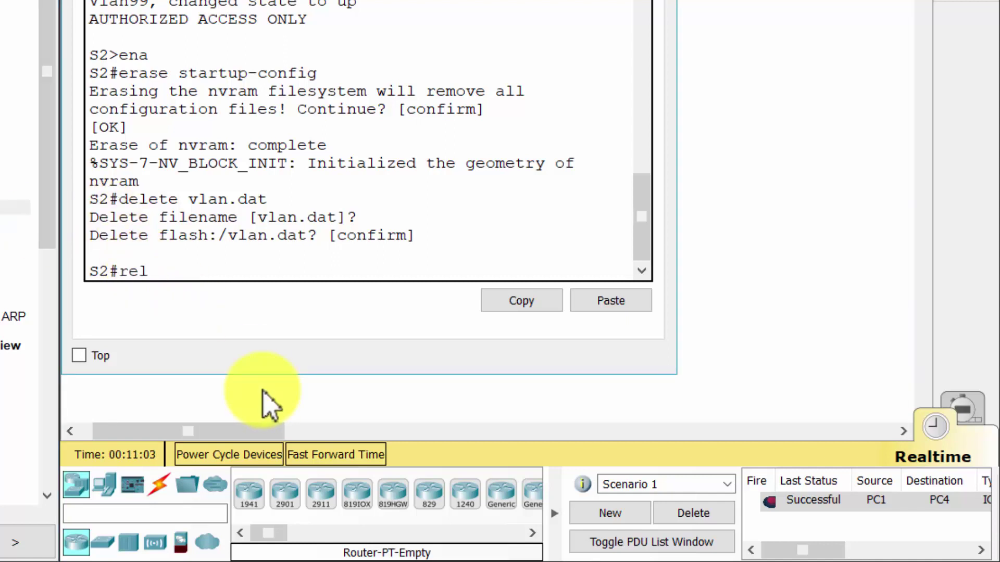
text(oad)
key(Return)
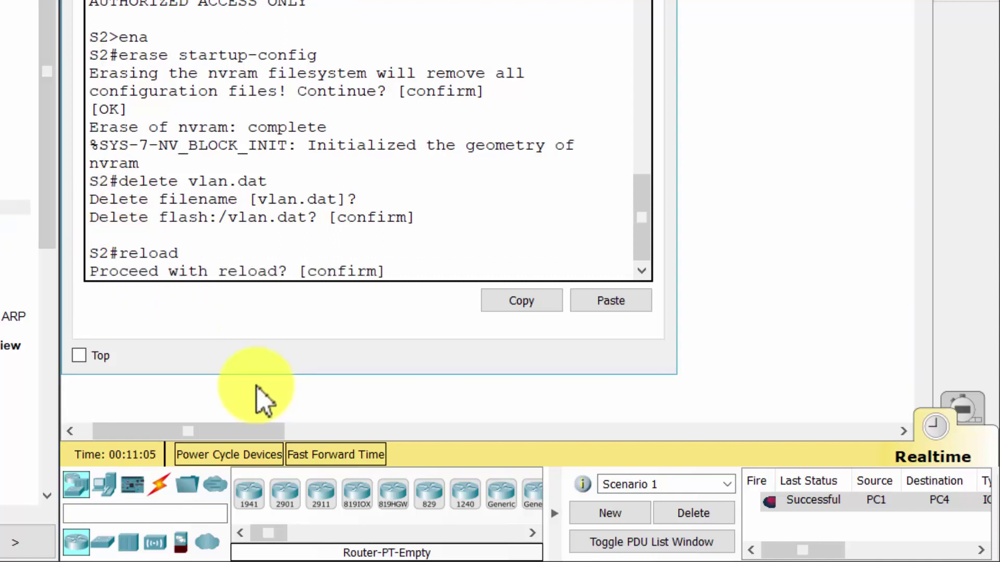
key(Return)
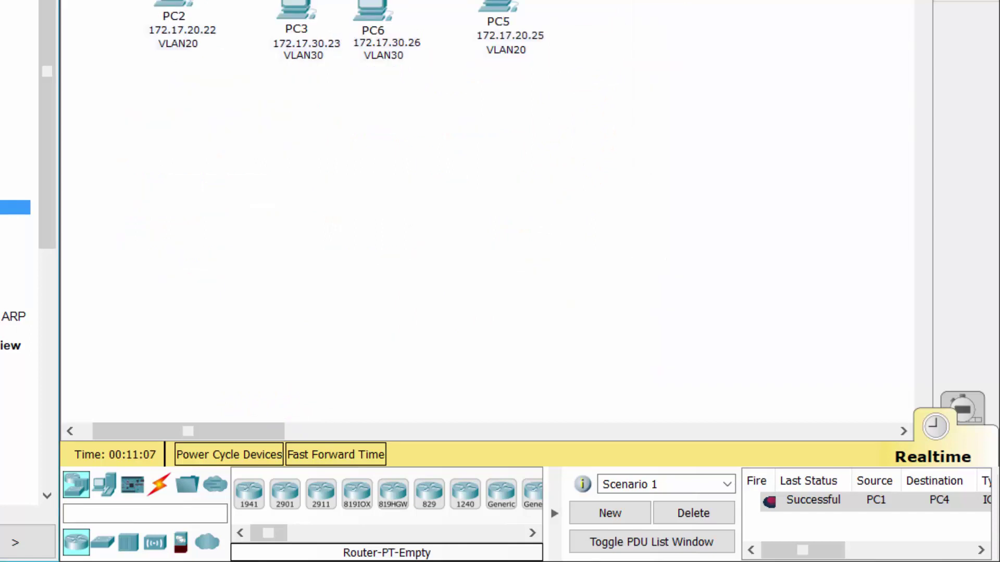
- Bring up S1's command line, run reload and confirm restarting the switch
key(alt+Tab)
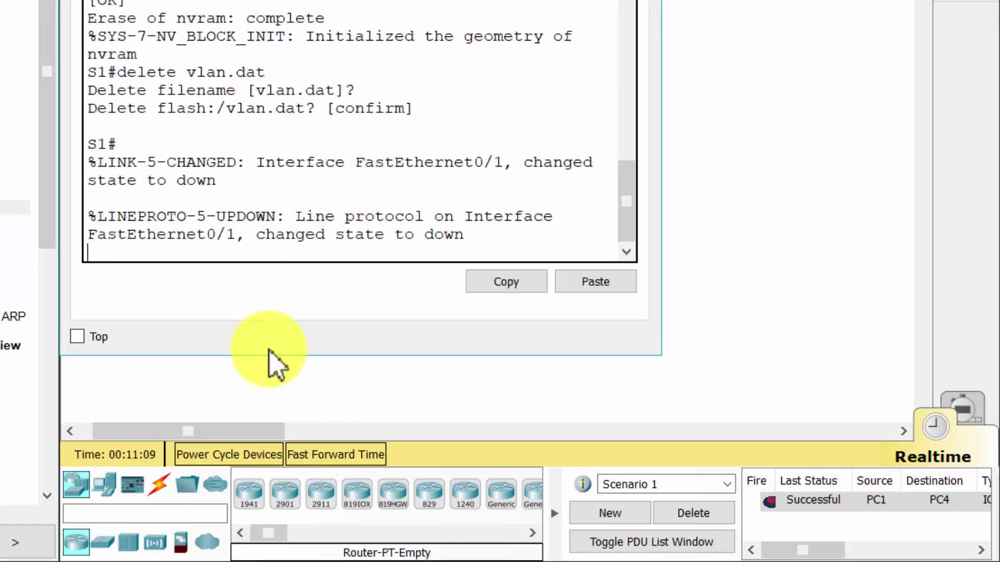
key(Return)
text(reload)
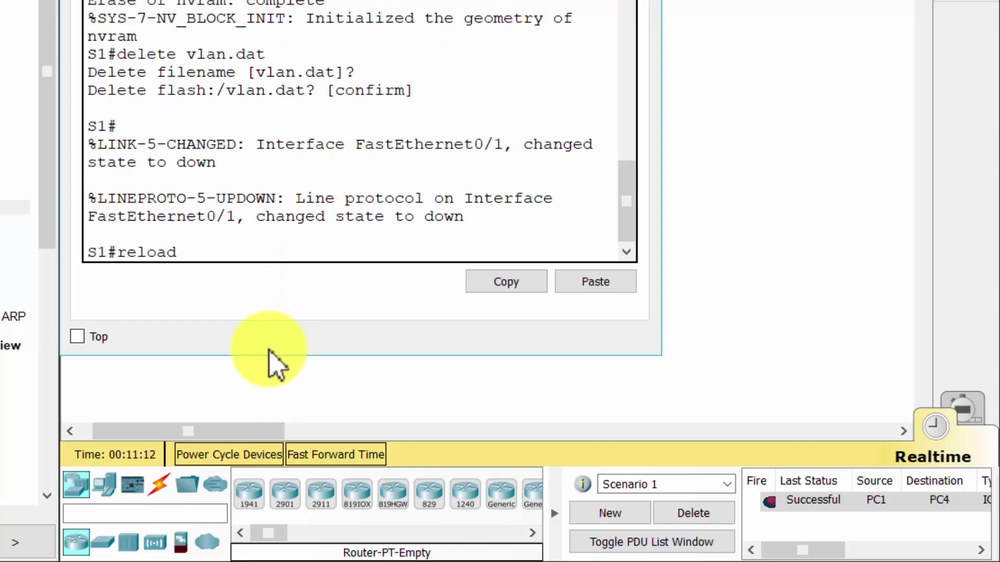
key(Return)
key(Return)
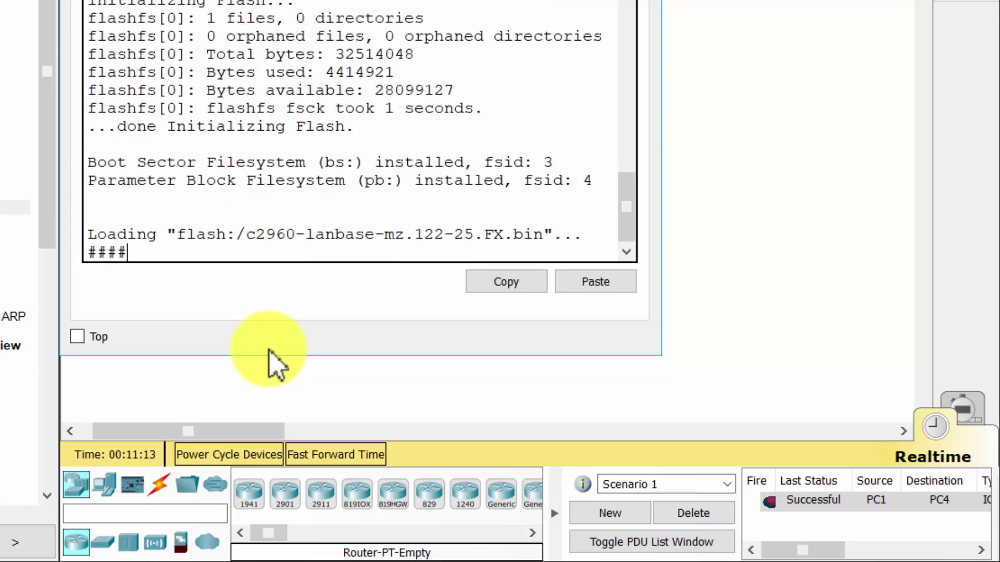
click(698, 107)
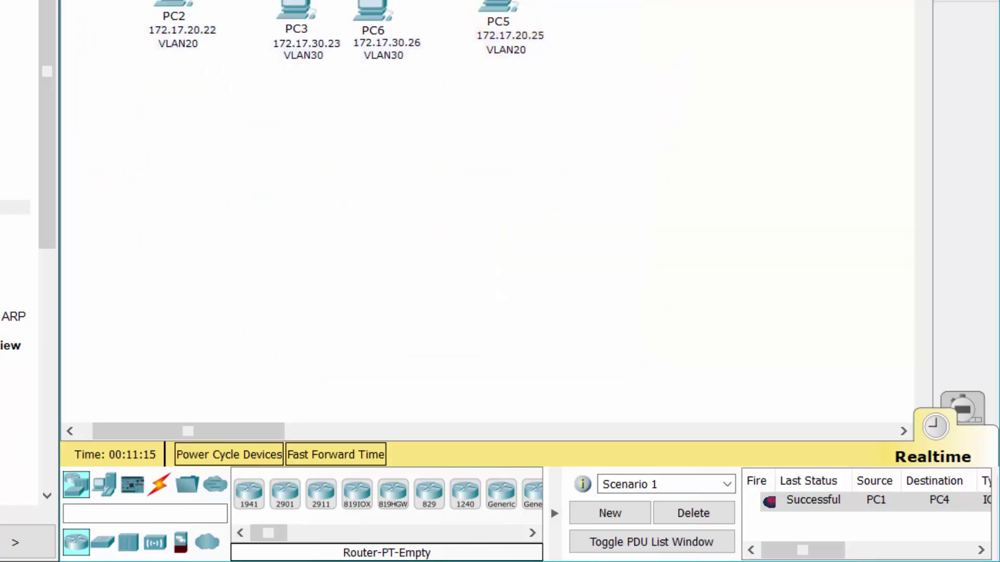
- Reload switch S3 from its command line, confirm it and return to the network topology
click(477, 1)
key(Return)
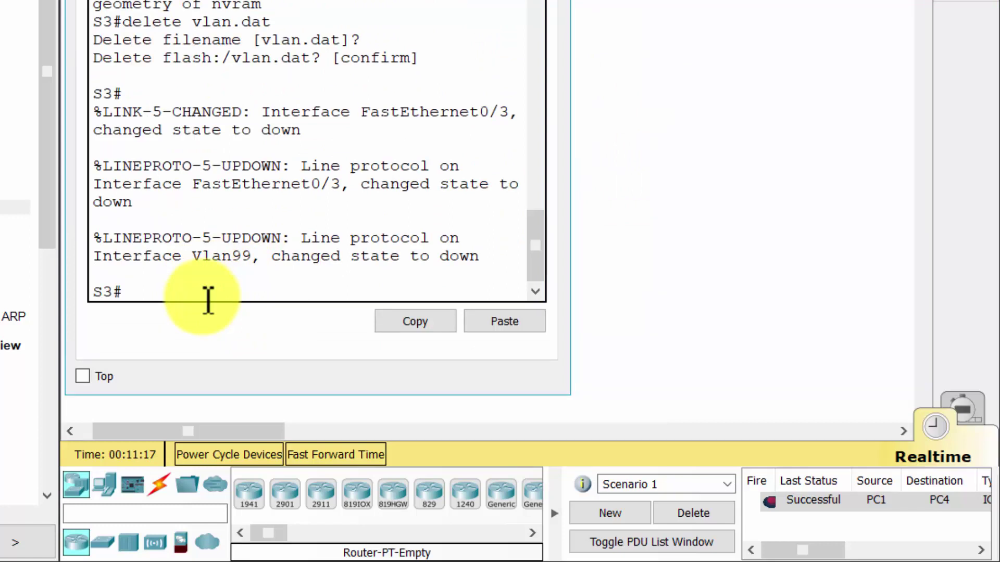
text(reload)
key(Return)
key(Return)
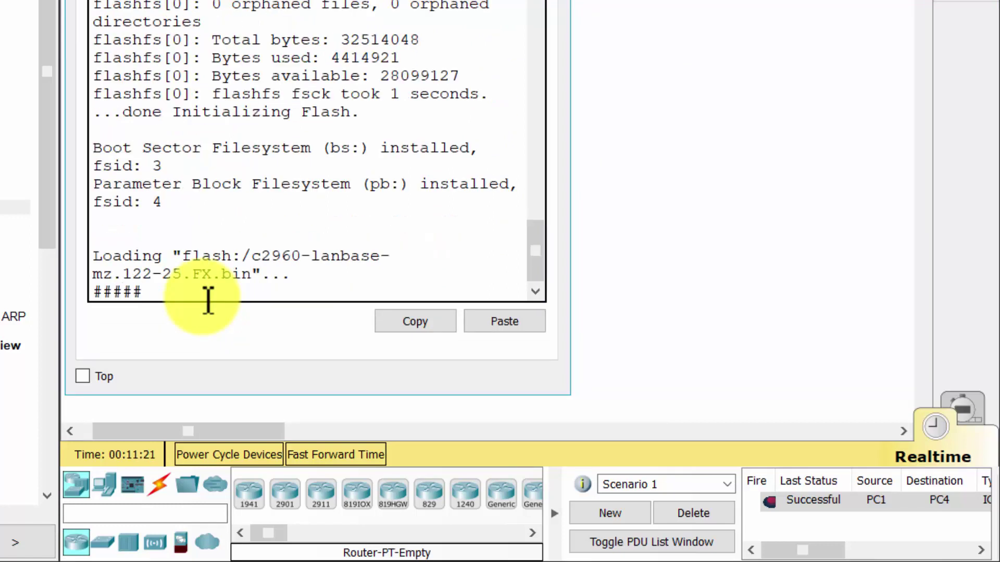
click(677, 151)
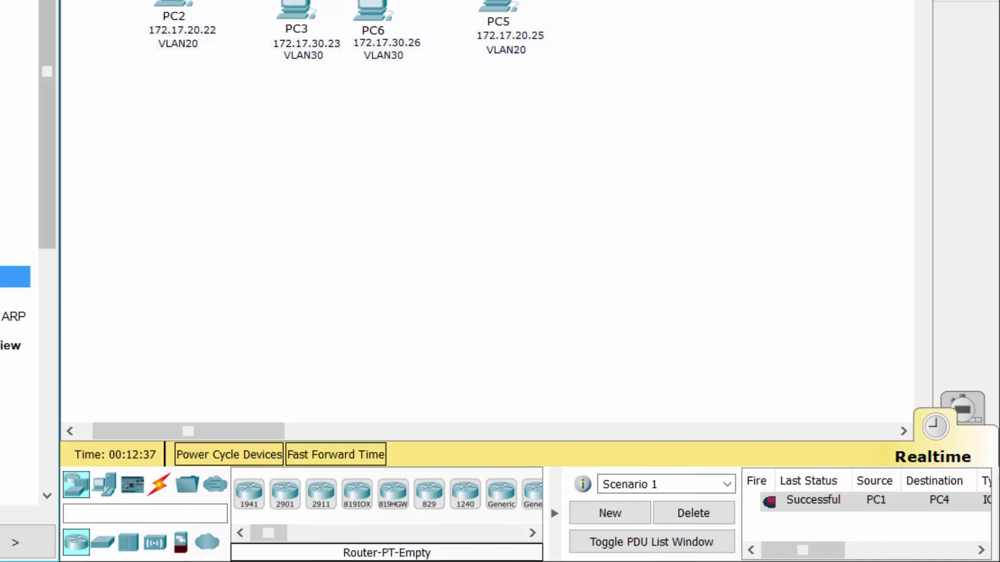
- Select Scenario 0 and switch the network to Simulation mode, as Part 2, Steps 3b and 3c instruct
click(726, 485)
click(711, 513)
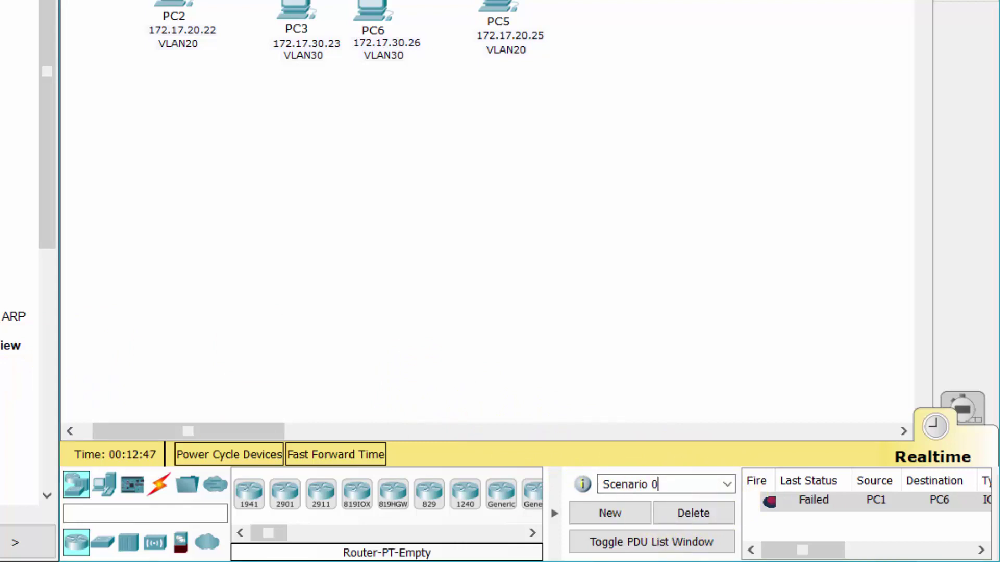
drag(18, 421, 320, 447)
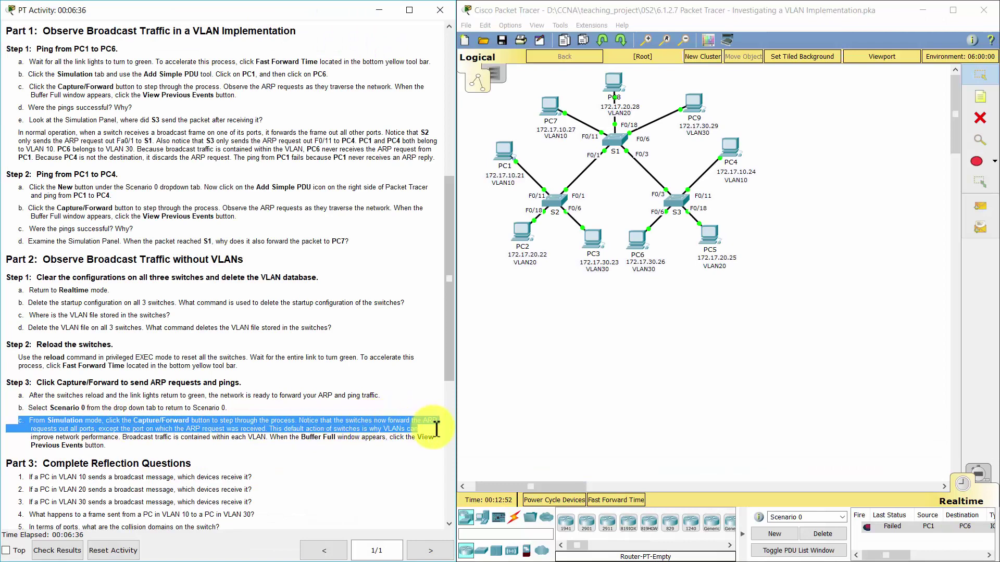
click(320, 448)
click(979, 475)
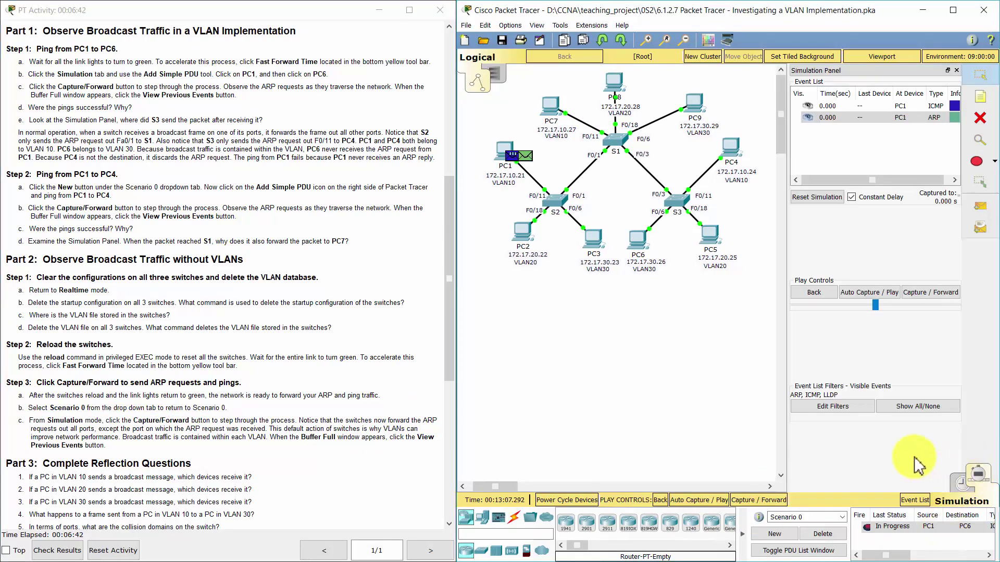
- Step through the PC1-to-PC6 ping with Capture / Forward to follow how the switches forward the ARP requests
click(914, 295)
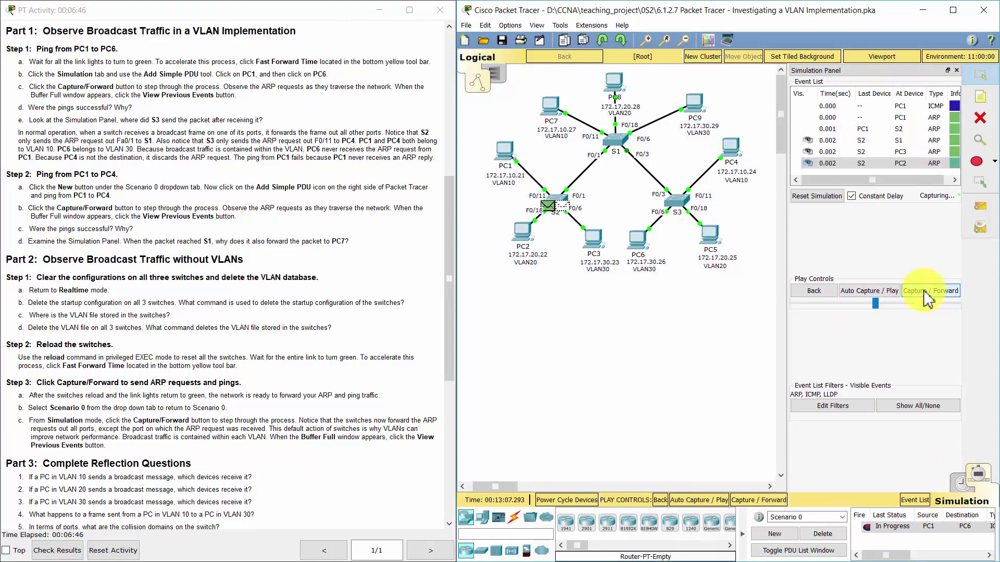
click(924, 293)
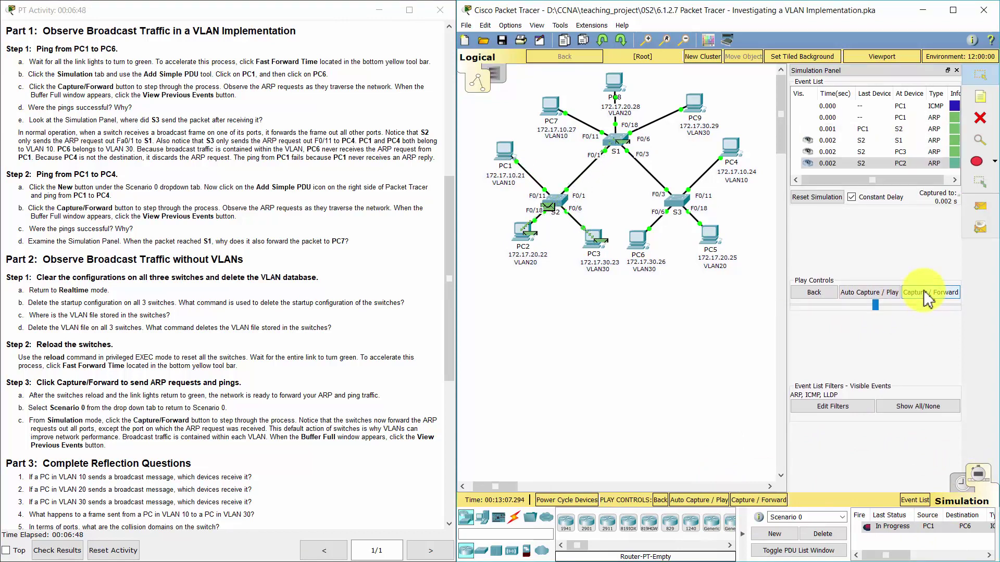
click(925, 293)
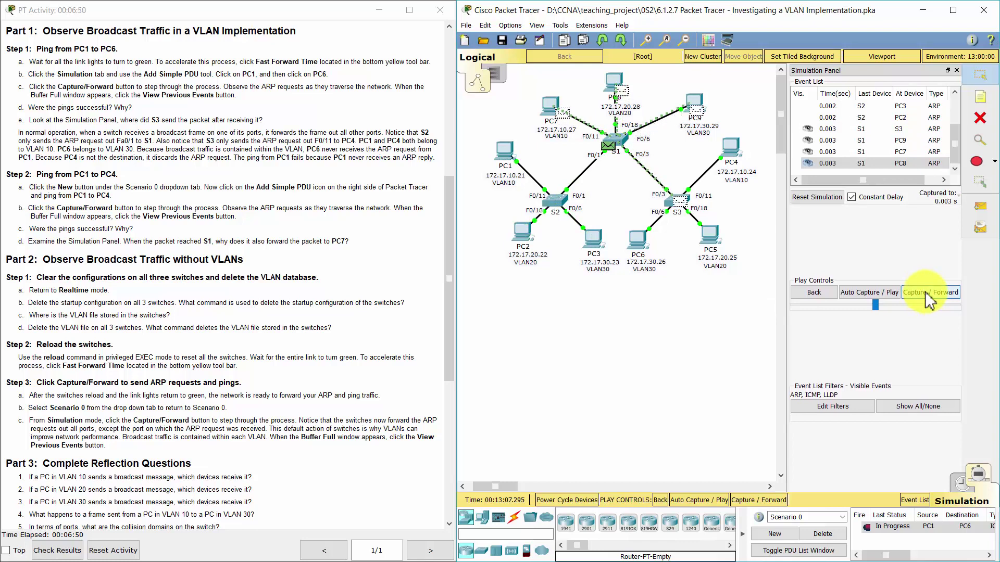
click(925, 293)
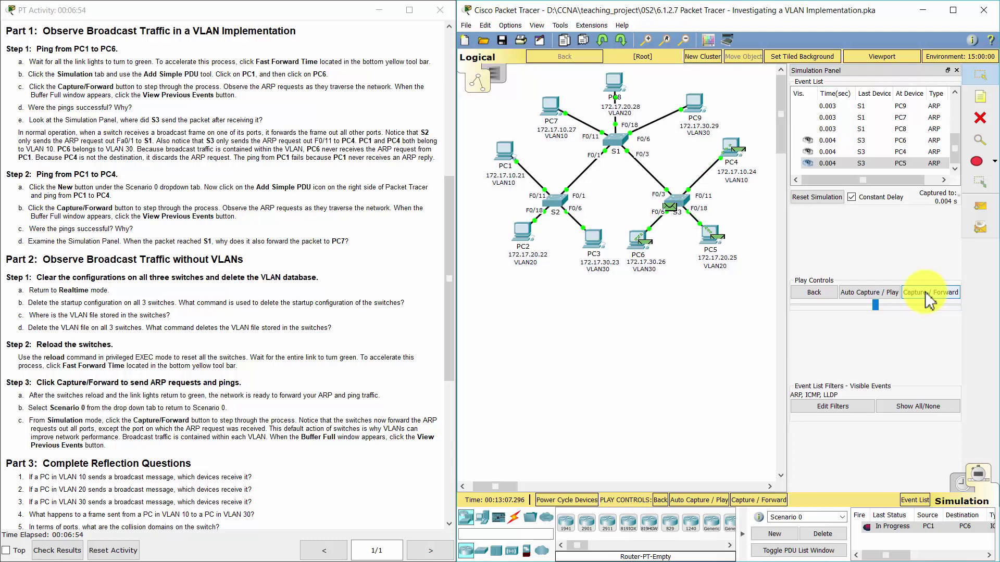
click(925, 292)
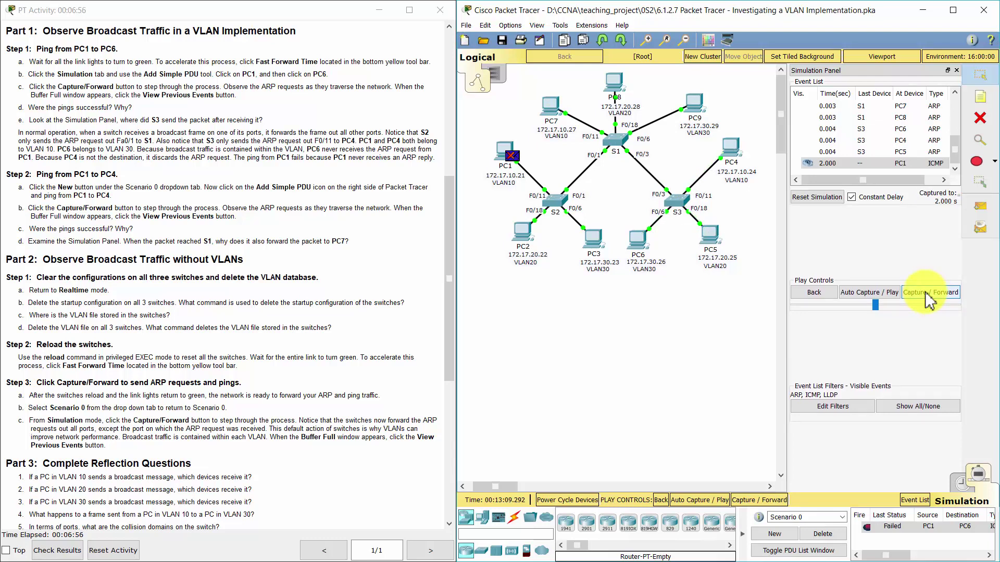
click(925, 292)
click(926, 294)
click(802, 307)
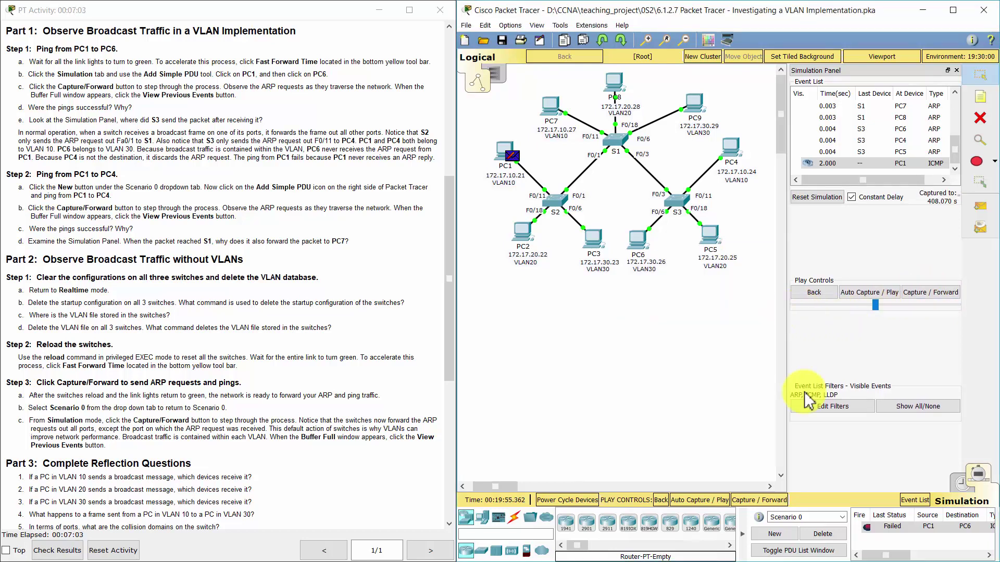
- Read Part 3 of the instructions, examining reflection question 1 about which devices receive a VLAN 10 broadcast
click(274, 420)
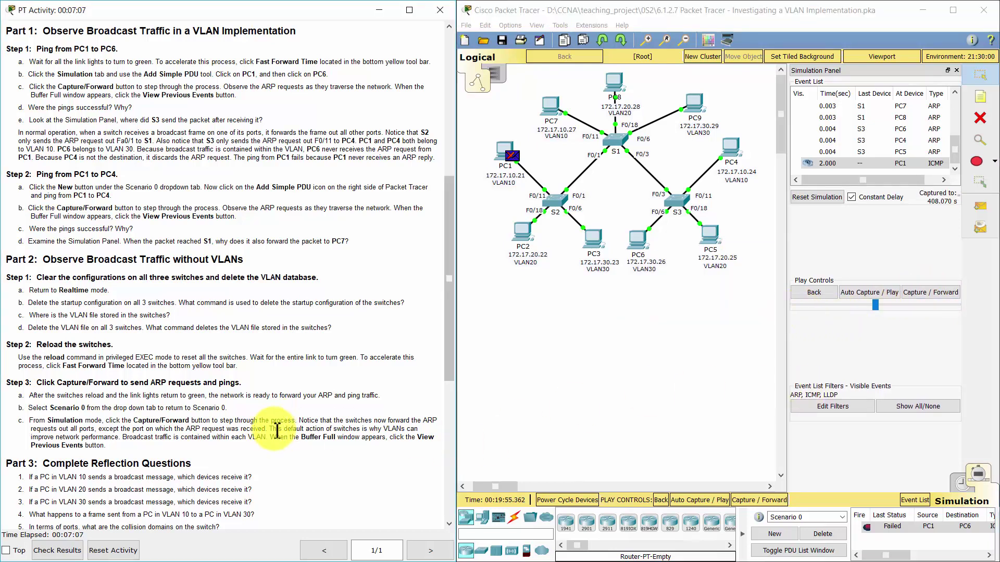
scroll(276, 430, down, 3)
drag(7, 308, 224, 303)
click(224, 312)
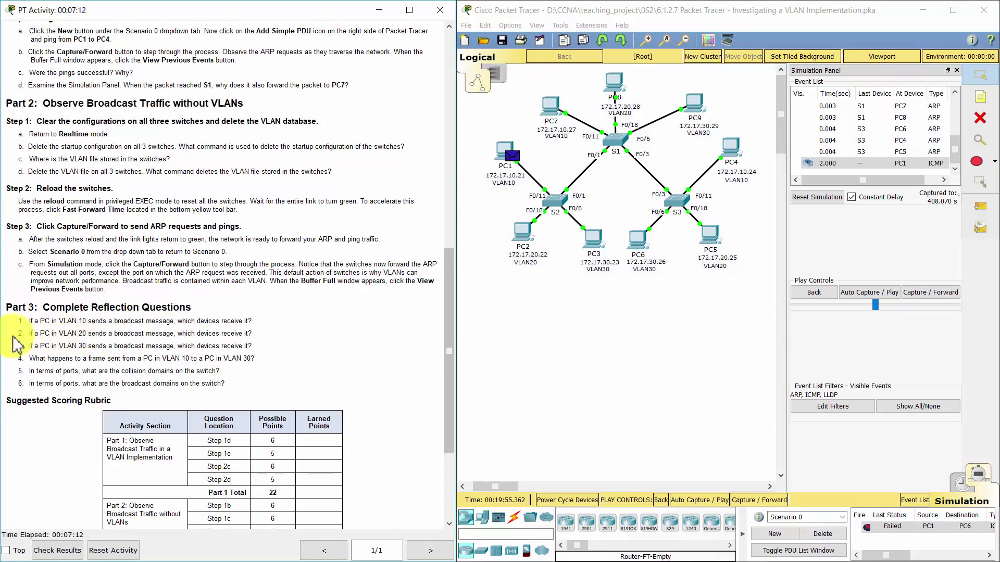
drag(19, 321, 267, 323)
click(267, 323)
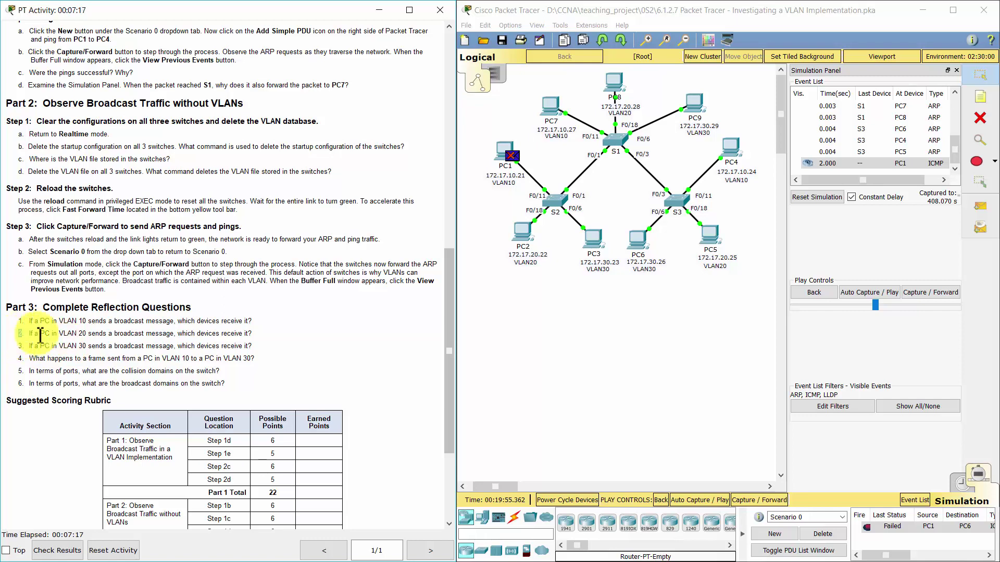
- Read reflection questions 2 to 6 in Part 3, covering VLAN 20 and 30 broadcasts, inter-VLAN frames, and collision and broadcast domains
drag(23, 332, 261, 333)
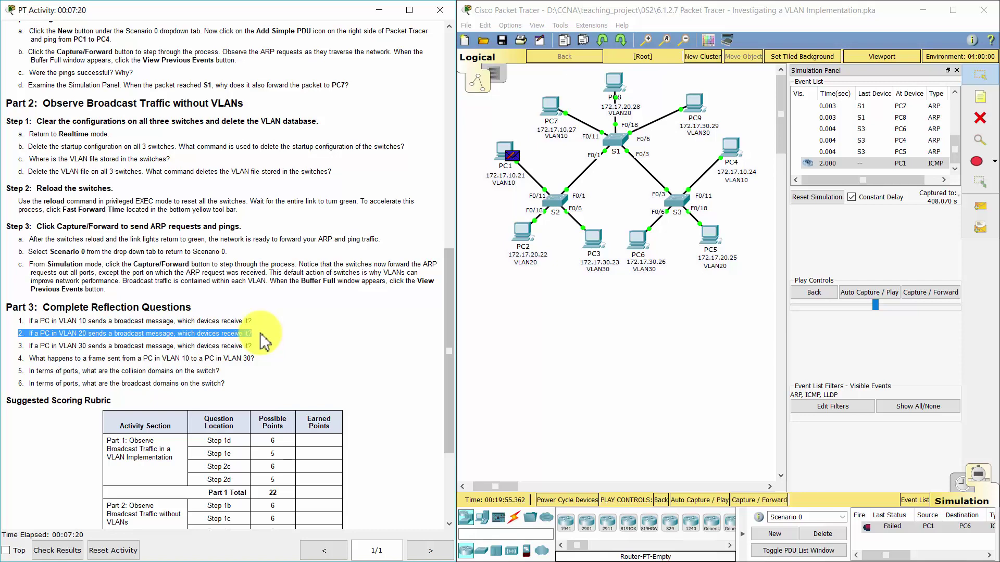
click(261, 336)
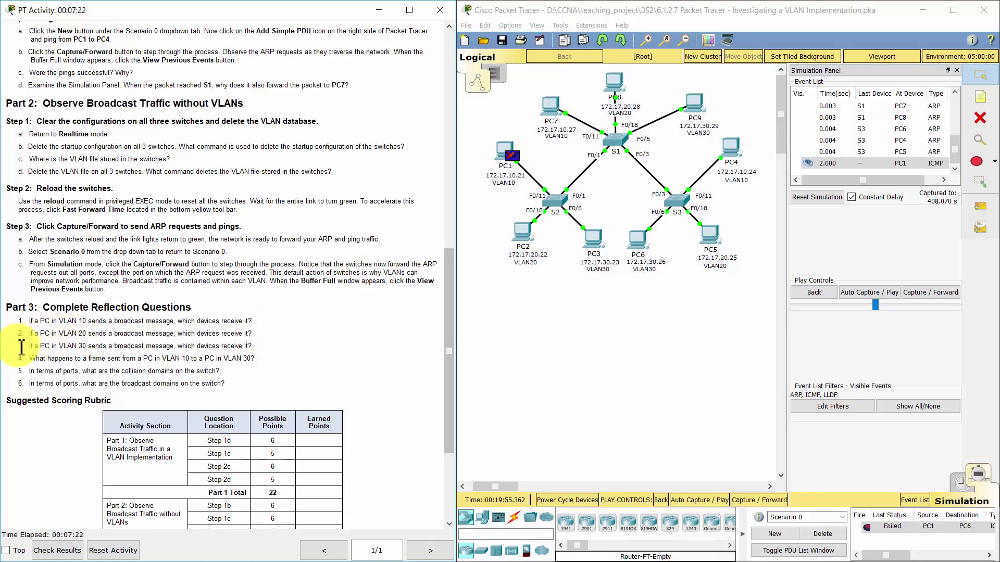
drag(21, 347, 263, 355)
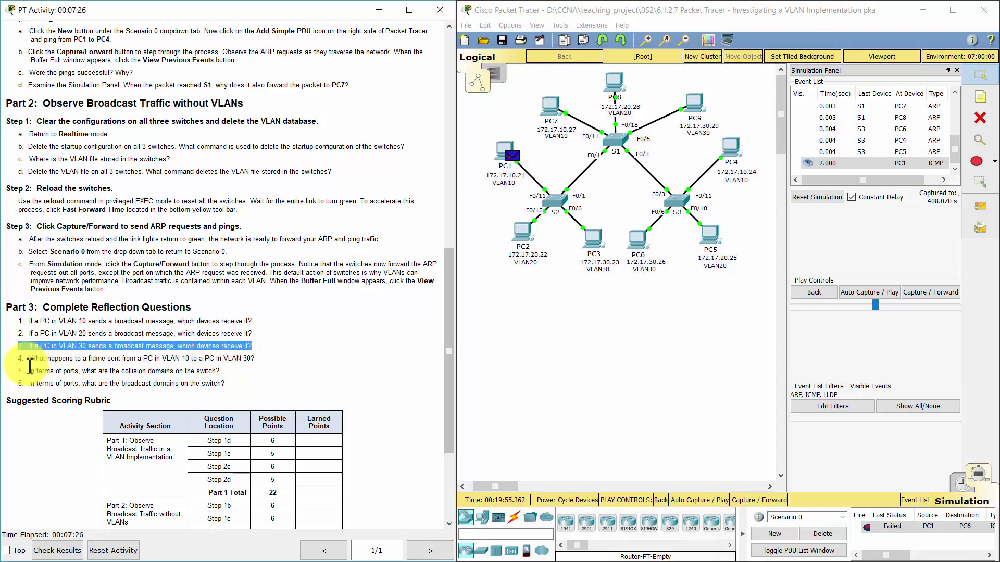
drag(19, 359, 258, 359)
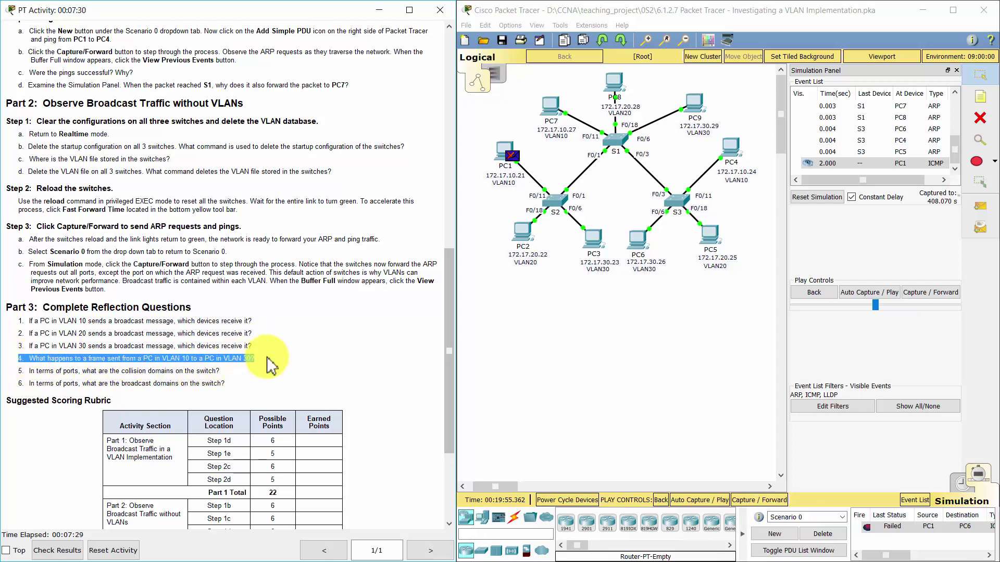
click(84, 384)
drag(18, 370, 240, 374)
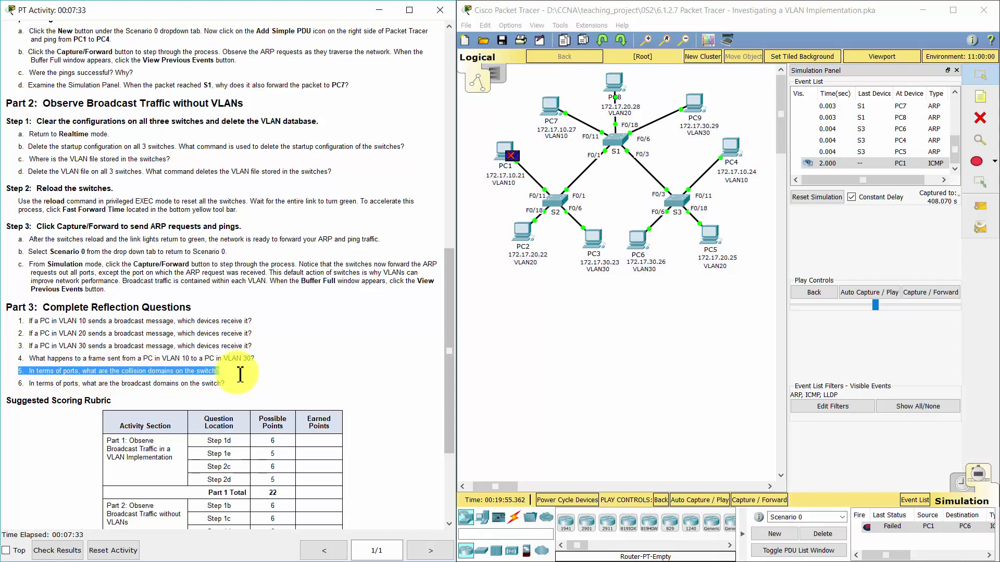
click(243, 376)
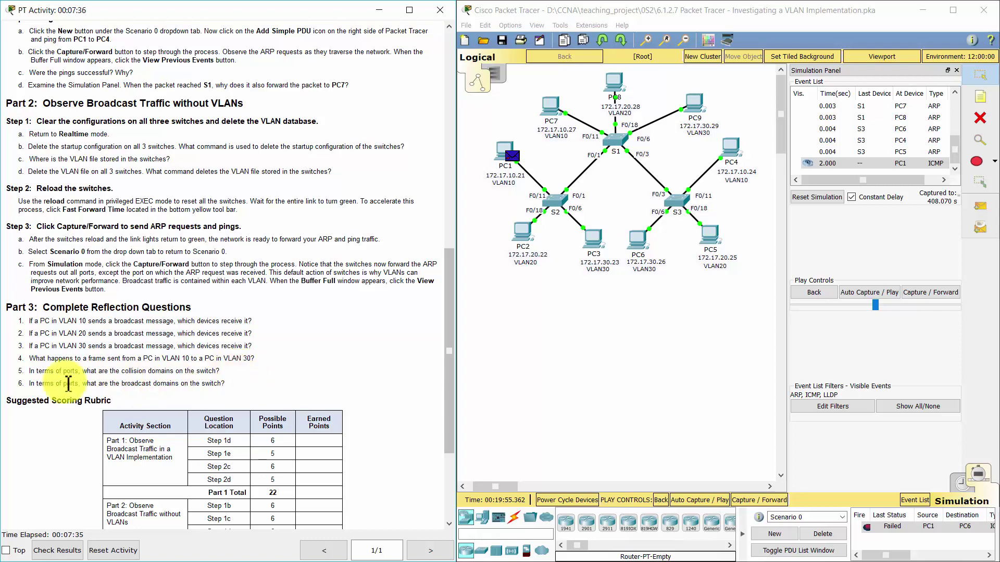
drag(18, 384, 233, 386)
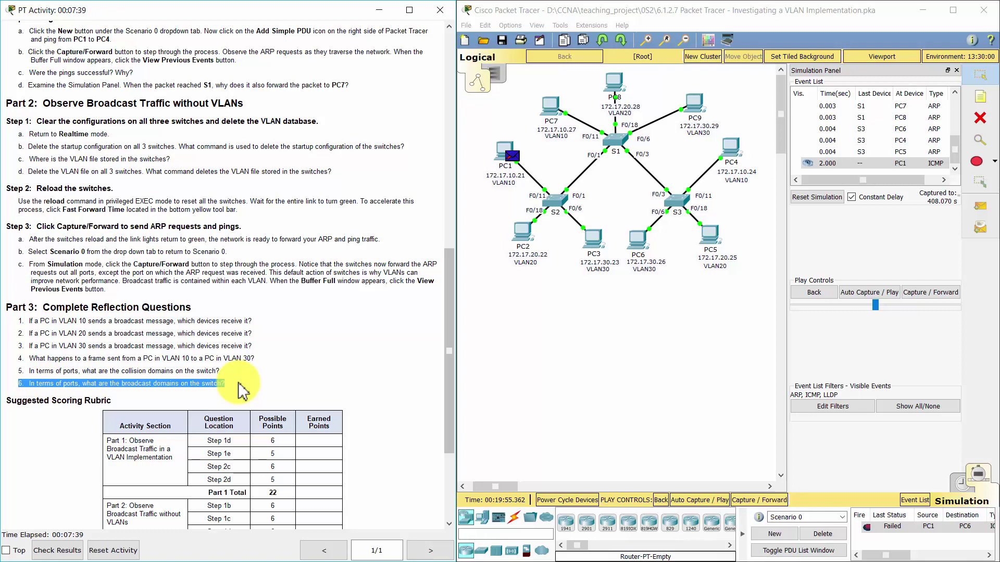
click(238, 384)
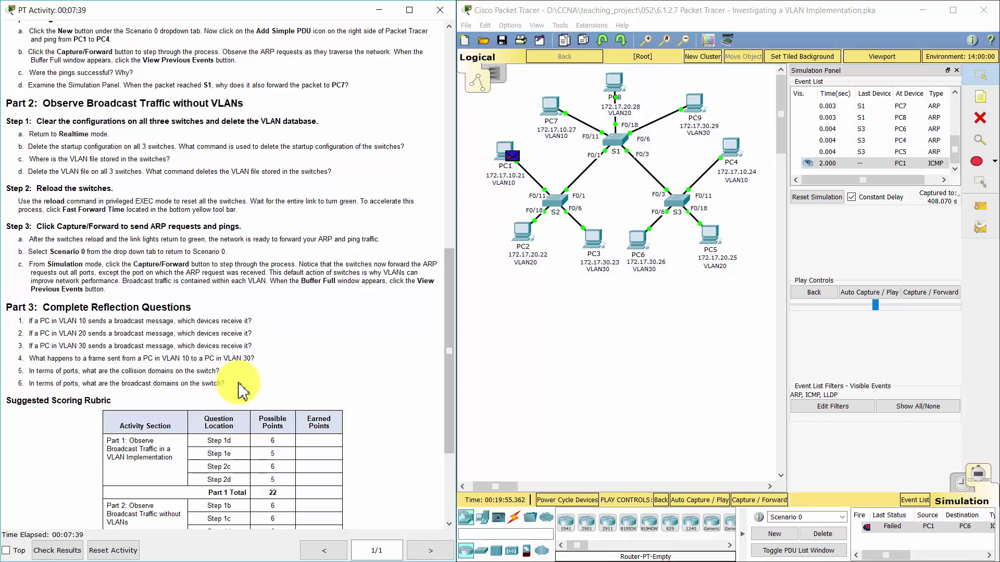